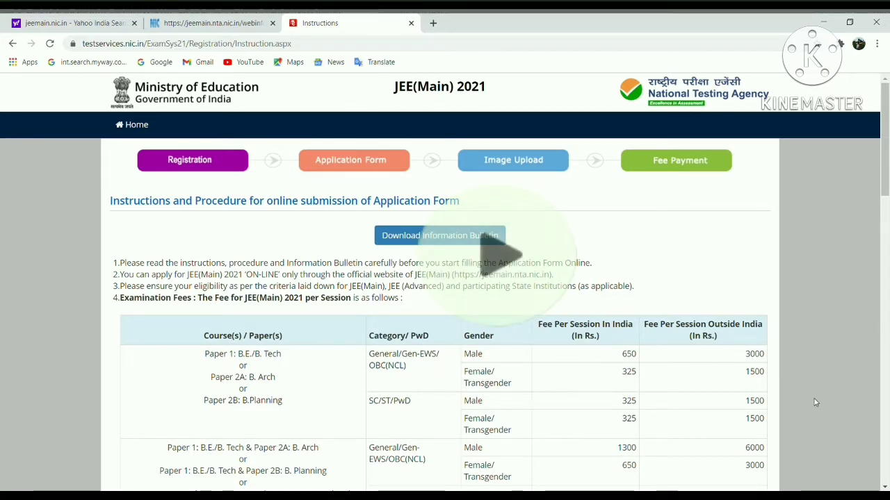
Scroll through the JEE(Main) 2021 instructions to the end
{"action": "left_click", "coordinate": [883, 488]}
{"action": "left_click", "coordinate": [883, 488]}
{"action": "left_click", "coordinate": [883, 488]}
{"action": "left_click", "coordinate": [884, 488]}
{"action": "left_click", "coordinate": [884, 488]}
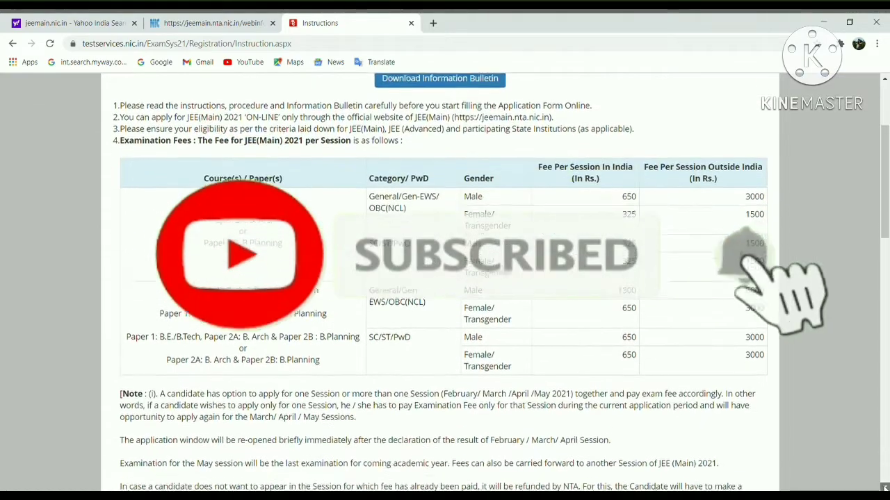
{"action": "left_click", "coordinate": [884, 488]}
{"action": "left_click", "coordinate": [884, 487]}
{"action": "left_click", "coordinate": [884, 488]}
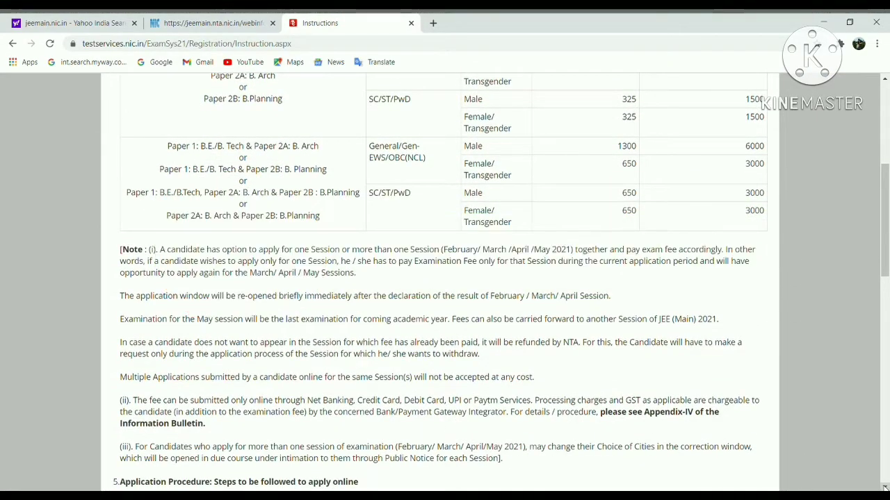
{"action": "left_click", "coordinate": [884, 488]}
{"action": "left_click", "coordinate": [884, 488]}
{"action": "left_click", "coordinate": [884, 488]}
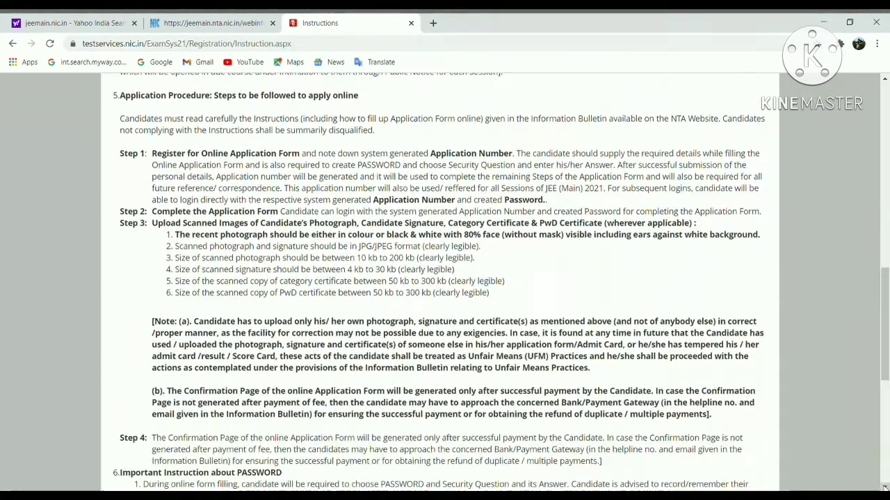
{"action": "left_click", "coordinate": [884, 487]}
{"action": "left_click", "coordinate": [884, 488]}
{"action": "left_click", "coordinate": [884, 488]}
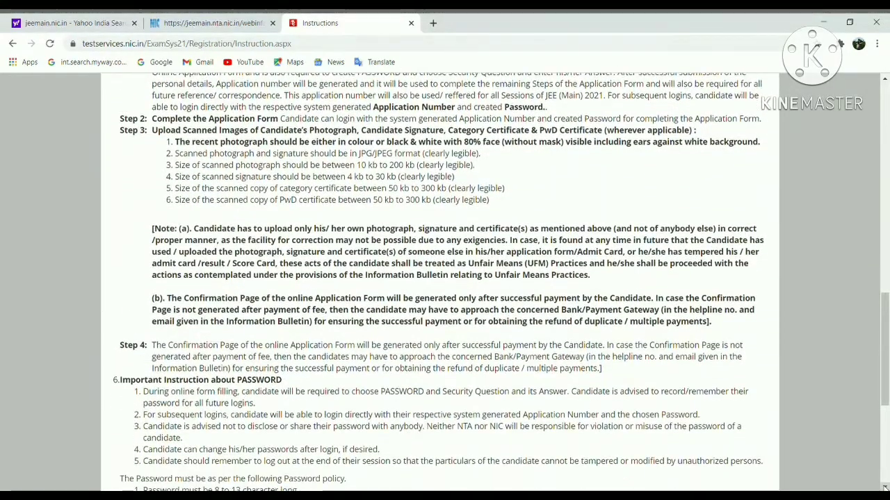
{"action": "left_click", "coordinate": [884, 488]}
{"action": "left_click", "coordinate": [883, 488]}
{"action": "left_click", "coordinate": [884, 488]}
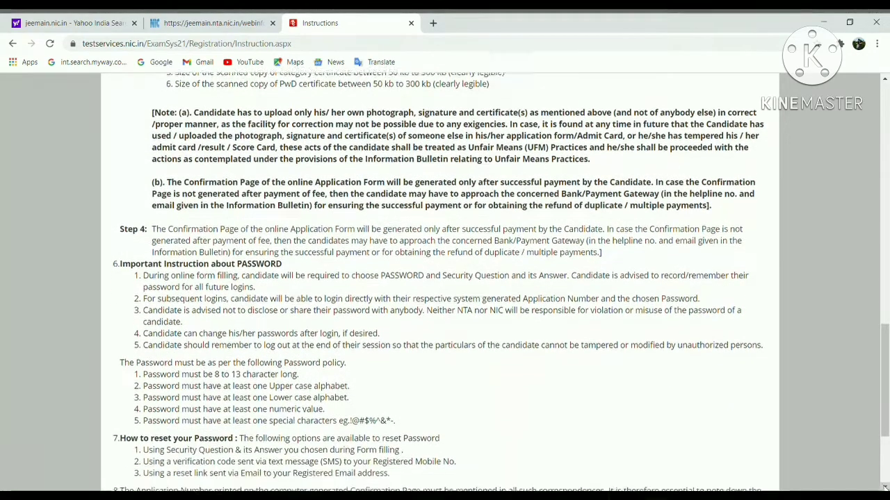
{"action": "left_click", "coordinate": [884, 488]}
{"action": "left_click", "coordinate": [884, 488]}
{"action": "left_click", "coordinate": [884, 488]}
{"action": "left_click", "coordinate": [884, 487]}
{"action": "left_click", "coordinate": [884, 487]}
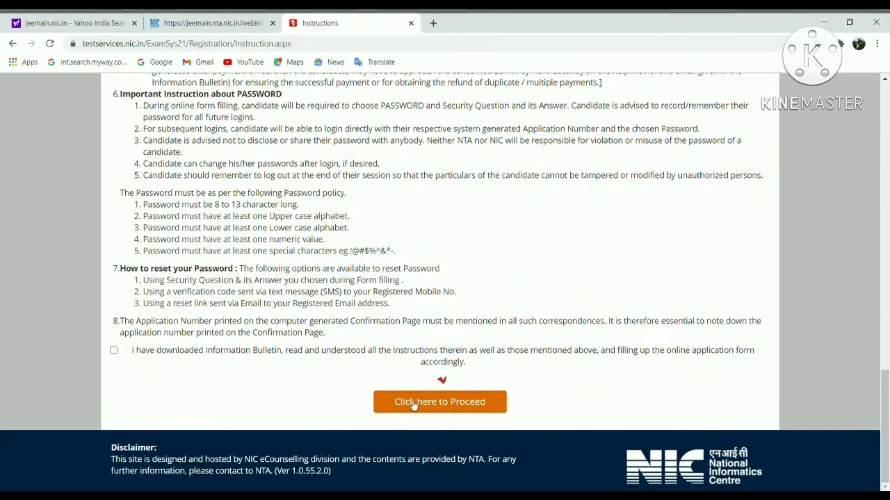
Tick the declaration of having read the instructions and proceed to the registration form
{"action": "left_click", "coordinate": [418, 402]}
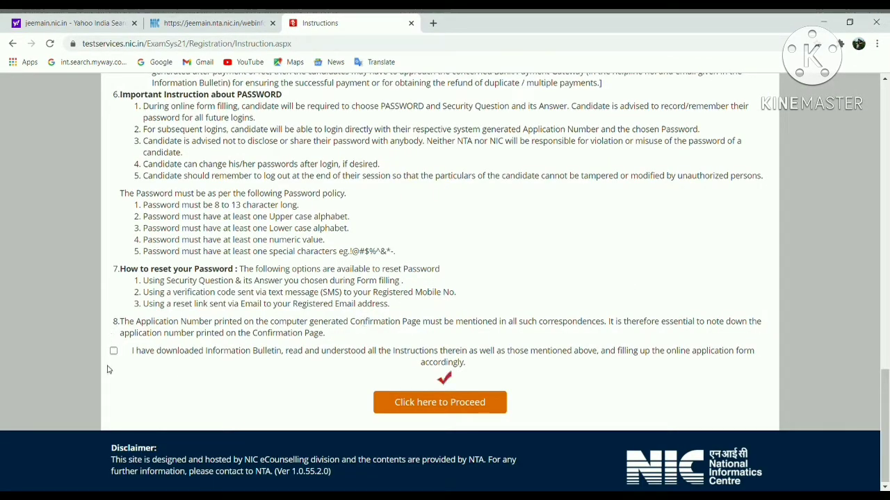
{"action": "left_click", "coordinate": [113, 352]}
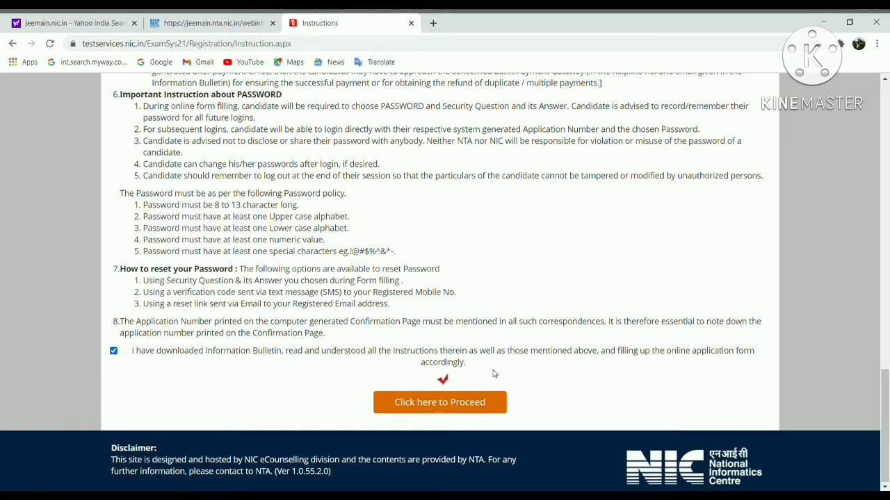
{"action": "left_click", "coordinate": [476, 408]}
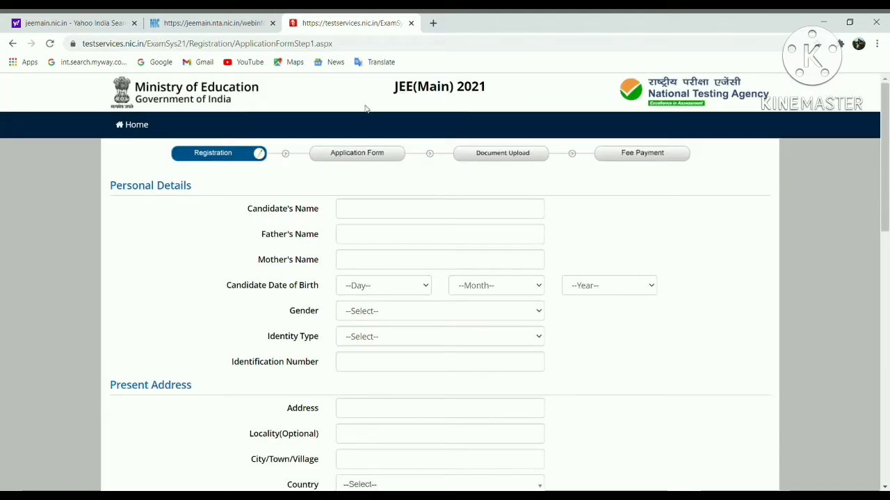
Enter the candidate's, father's and mother's names, then start on the date of birth
{"action": "left_click", "coordinate": [410, 210]}
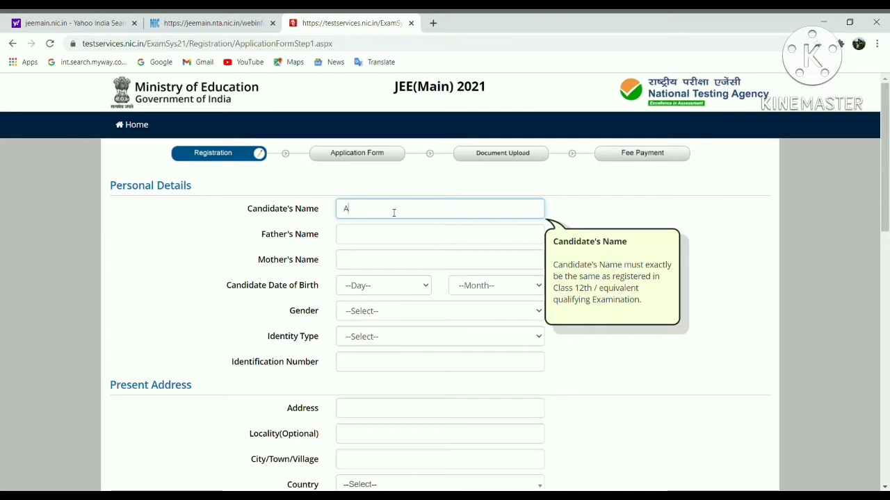
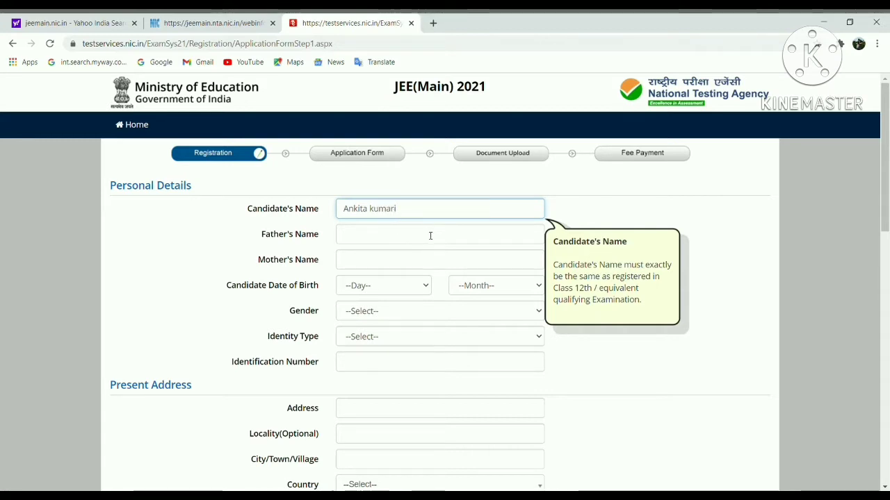
{"action": "left_click", "coordinate": [430, 236]}
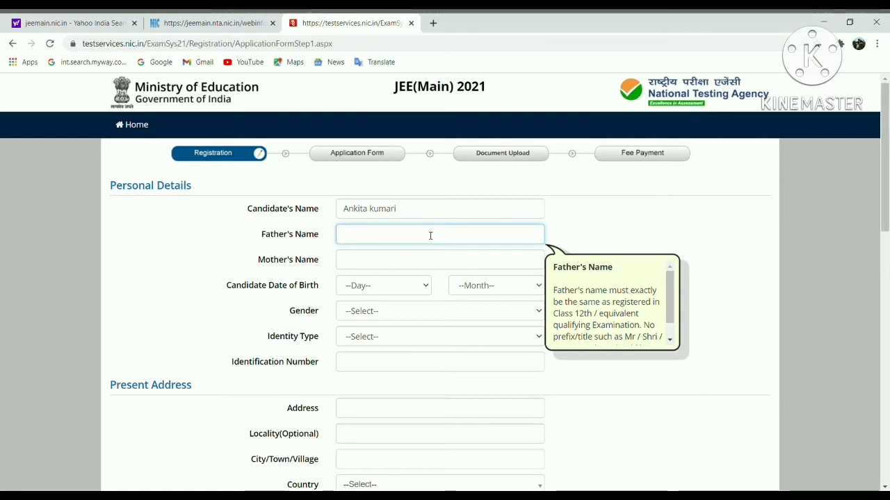
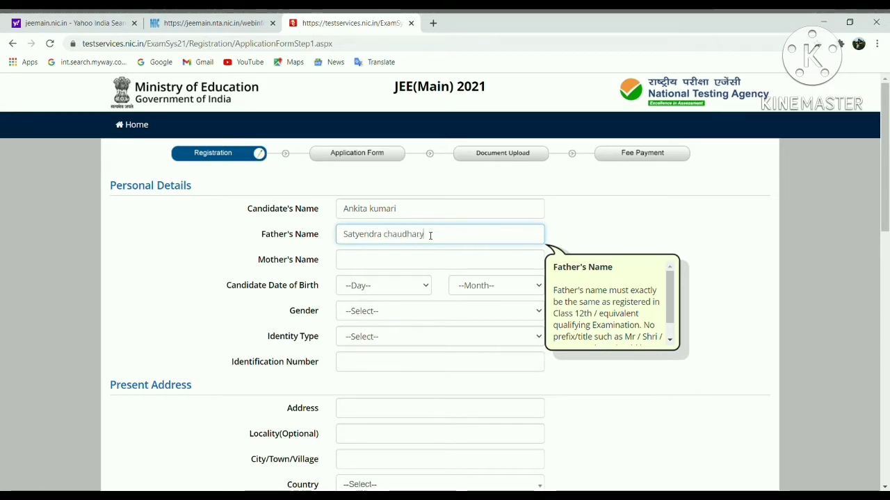
{"action": "left_click", "coordinate": [413, 260]}
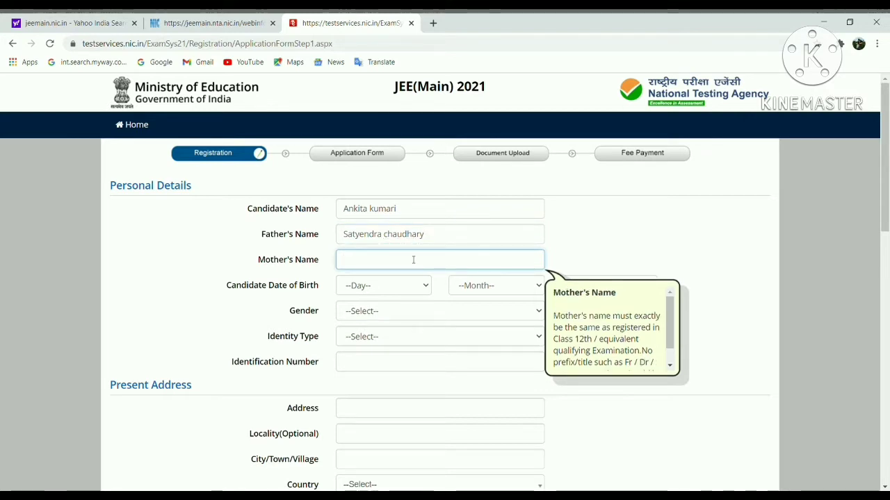
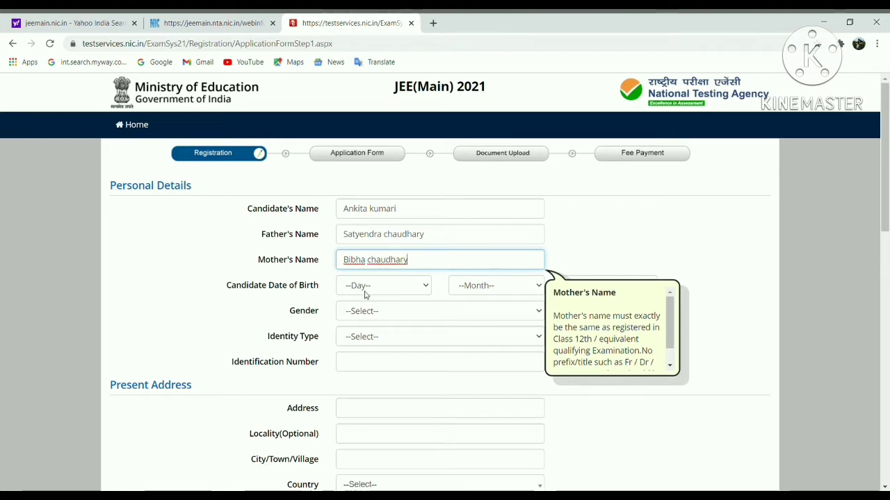
{"action": "left_click", "coordinate": [378, 287]}
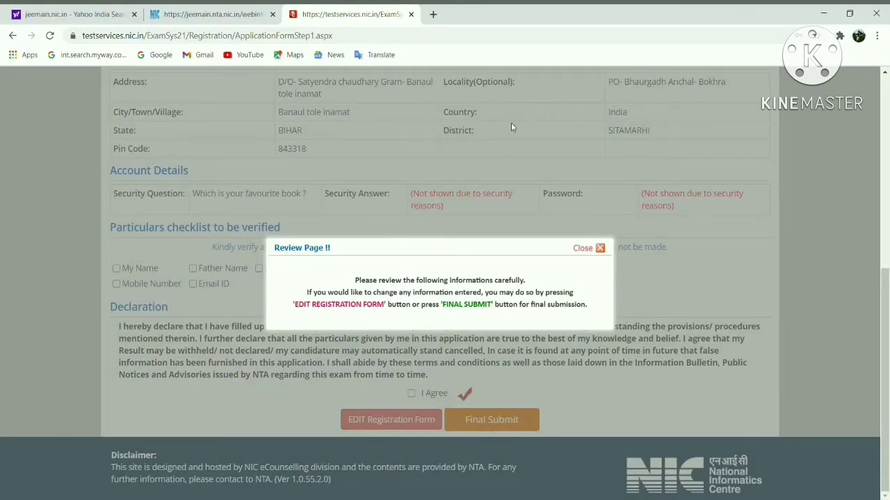
Dismiss the review notice, agree to the declaration and confirm the final registration submission
{"action": "left_click", "coordinate": [601, 248]}
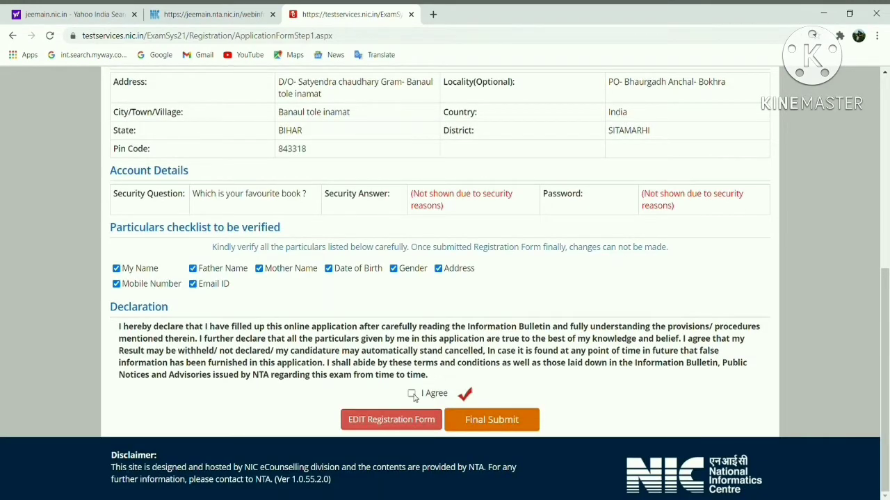
{"action": "left_click", "coordinate": [411, 394]}
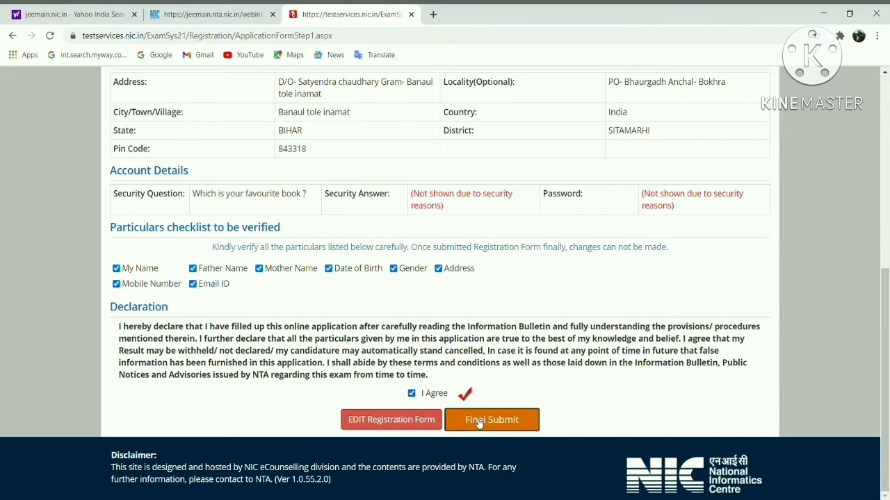
{"action": "left_click", "coordinate": [478, 422]}
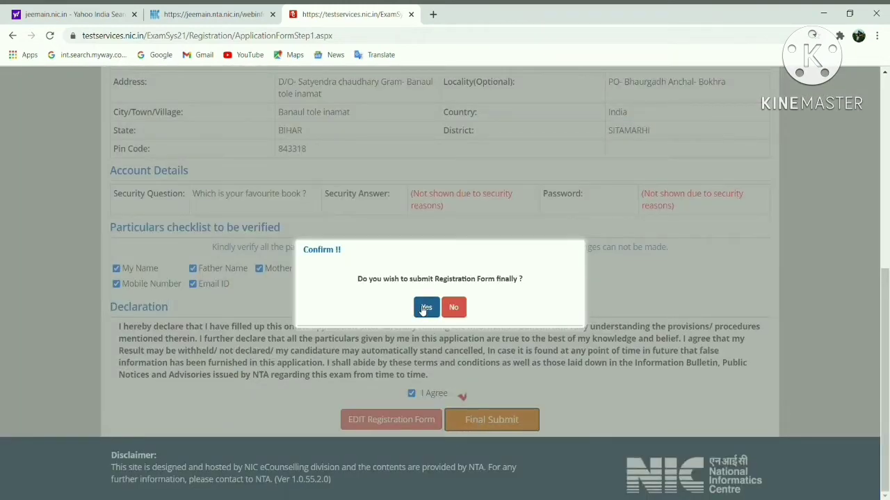
{"action": "left_click", "coordinate": [425, 308]}
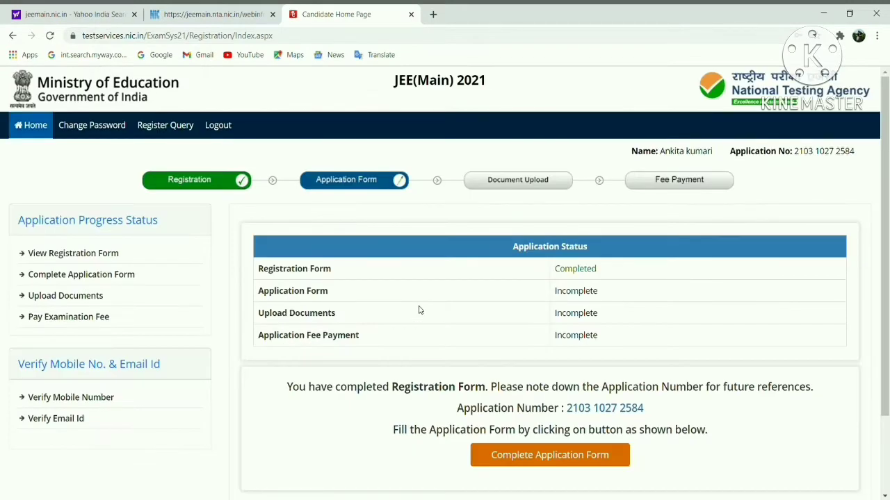
Note the issued application number and open Complete Application Form
{"action": "scroll", "coordinate": [419, 310], "scroll_direction": "down", "scroll_amount": 1}
{"action": "left_click_drag", "start_coordinate": [565, 336], "coordinate": [646, 341]}
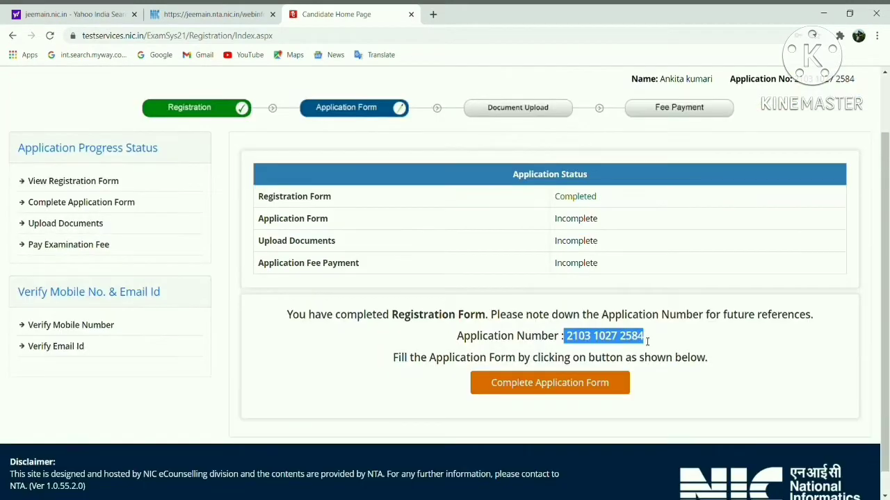
{"action": "left_click", "coordinate": [534, 385]}
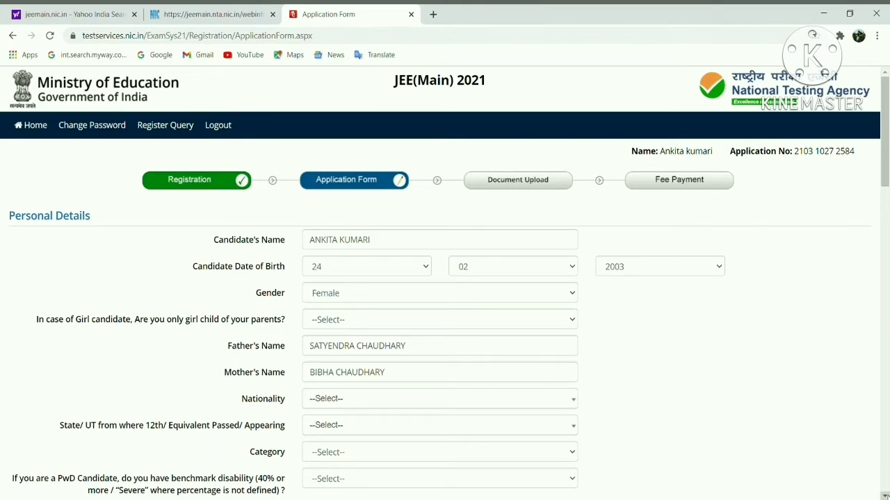
Answer No to only girl child, choose Indian nationality and BIHAR as the 12th state
{"action": "scroll", "coordinate": [887, 488], "scroll_direction": "down", "scroll_amount": 1}
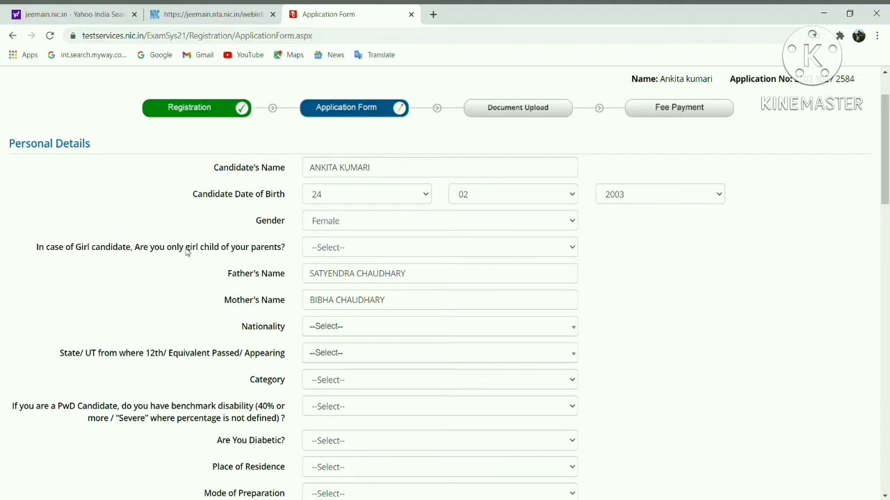
{"action": "left_click", "coordinate": [382, 255]}
{"action": "left_click", "coordinate": [376, 290]}
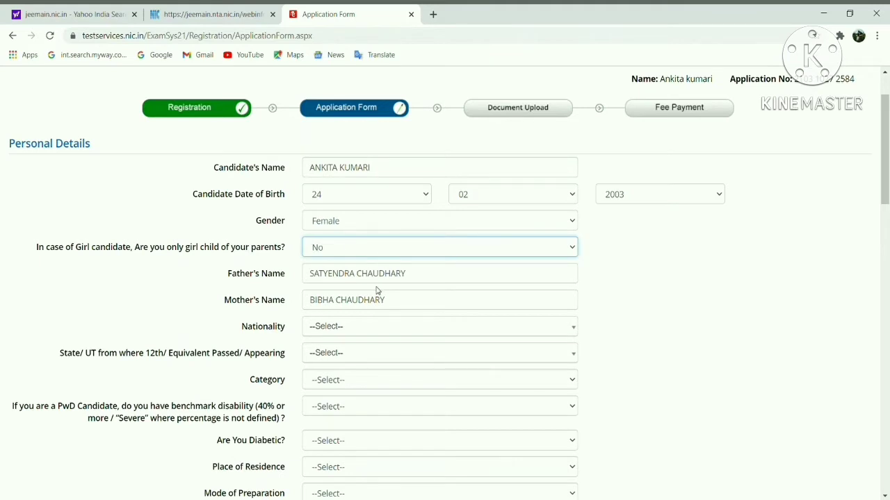
{"action": "left_click", "coordinate": [338, 332]}
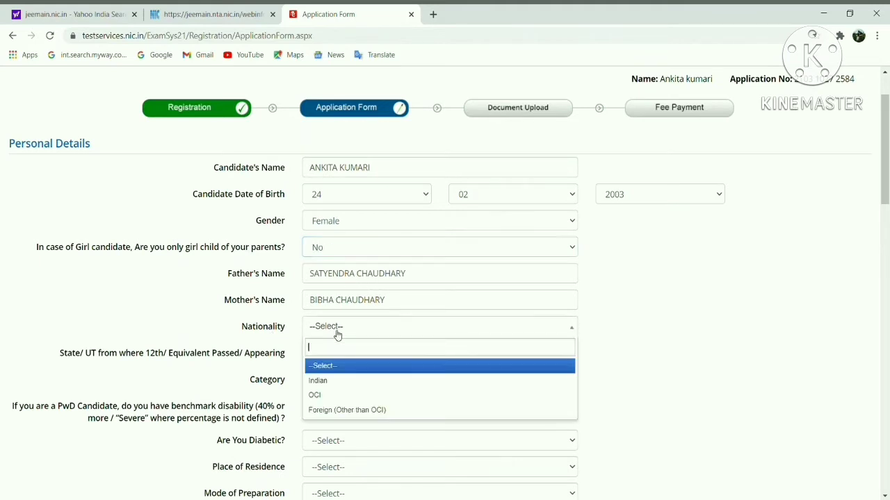
{"action": "left_click", "coordinate": [329, 387]}
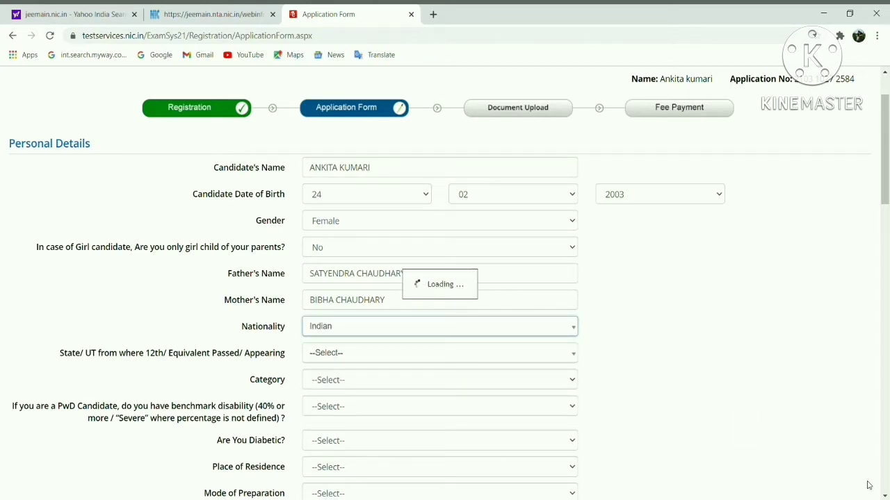
{"action": "scroll", "coordinate": [884, 497], "scroll_direction": "down", "scroll_amount": 2}
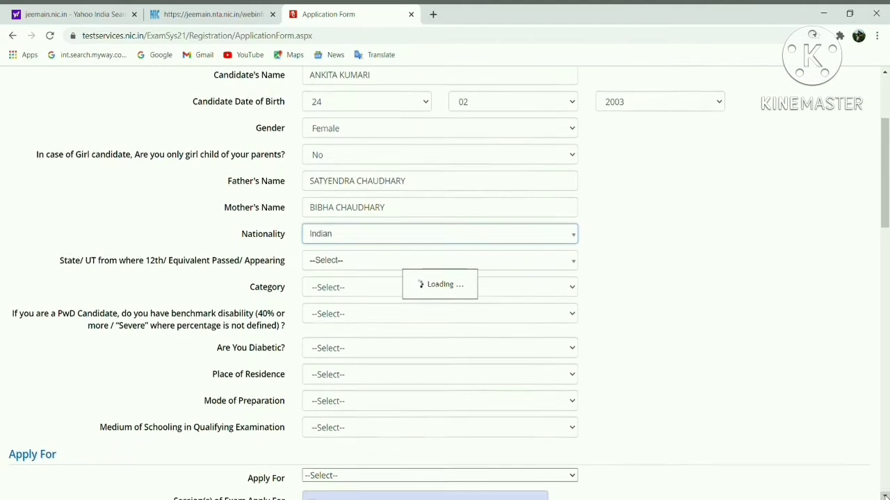
{"action": "scroll", "coordinate": [884, 496], "scroll_direction": "down", "scroll_amount": 2}
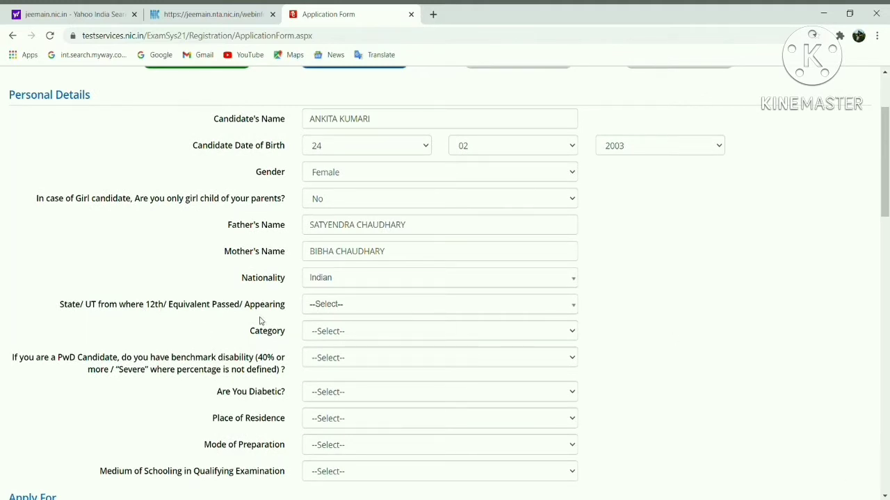
{"action": "left_click", "coordinate": [341, 306]}
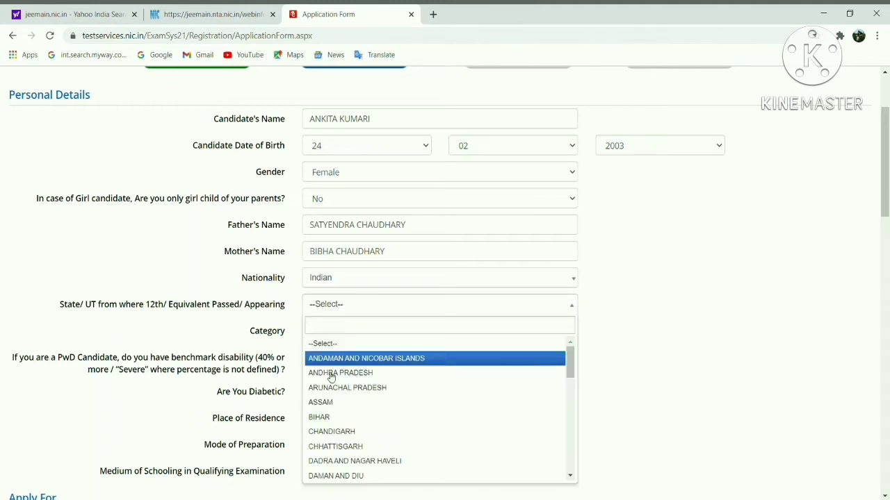
{"action": "left_click", "coordinate": [327, 417]}
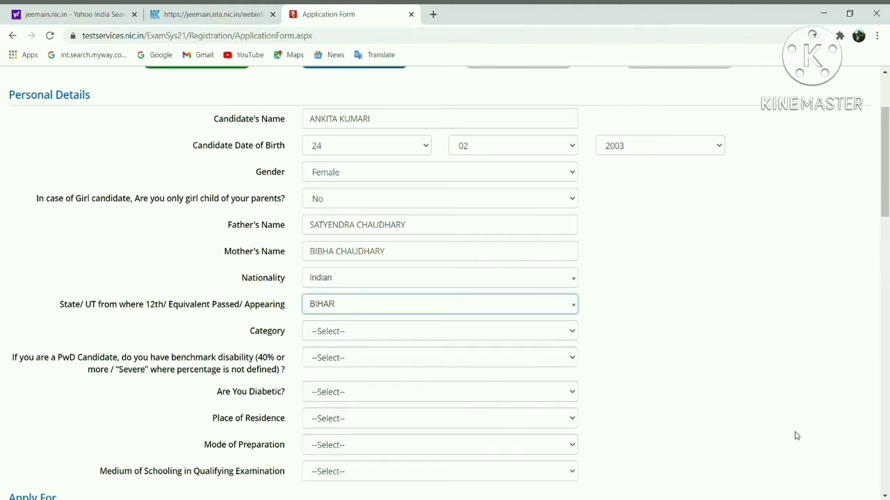
{"action": "left_click", "coordinate": [885, 495]}
{"action": "scroll", "coordinate": [885, 495], "scroll_direction": "down", "scroll_amount": 3}
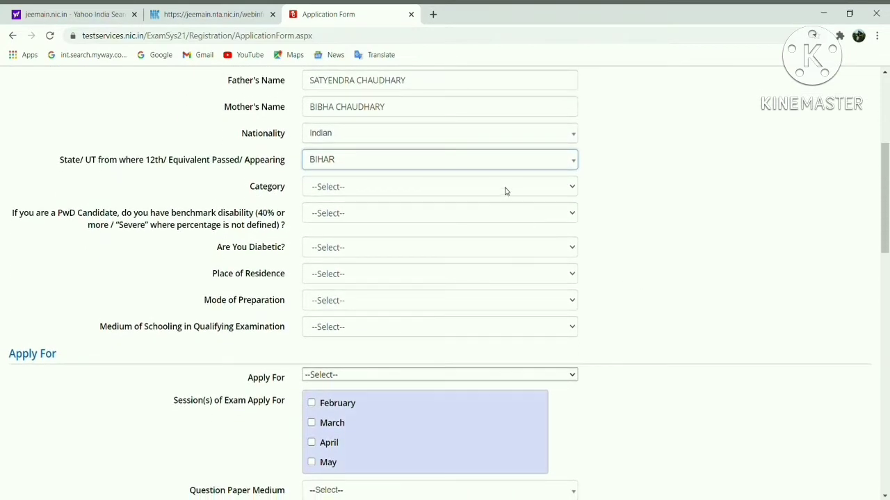
Set category to General, with no benchmark disability and not diabetic
{"action": "key", "text": "Tab"}
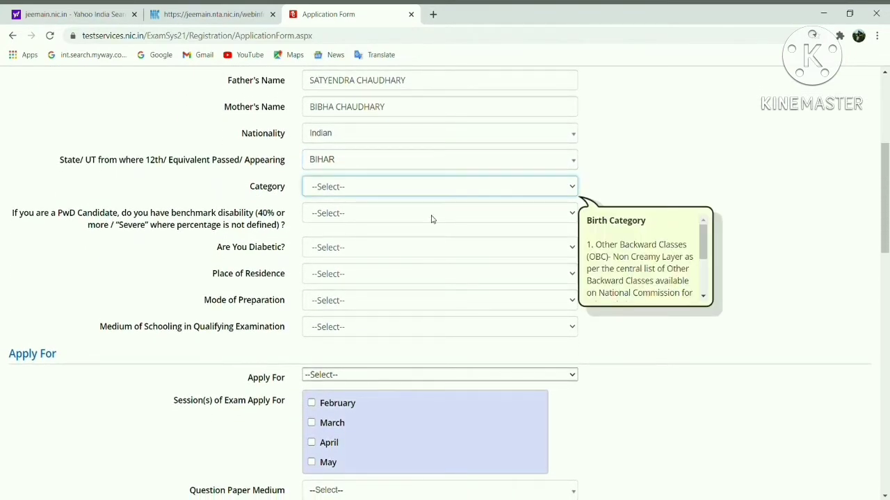
{"action": "key", "text": "g"}
{"action": "key", "text": "Tab"}
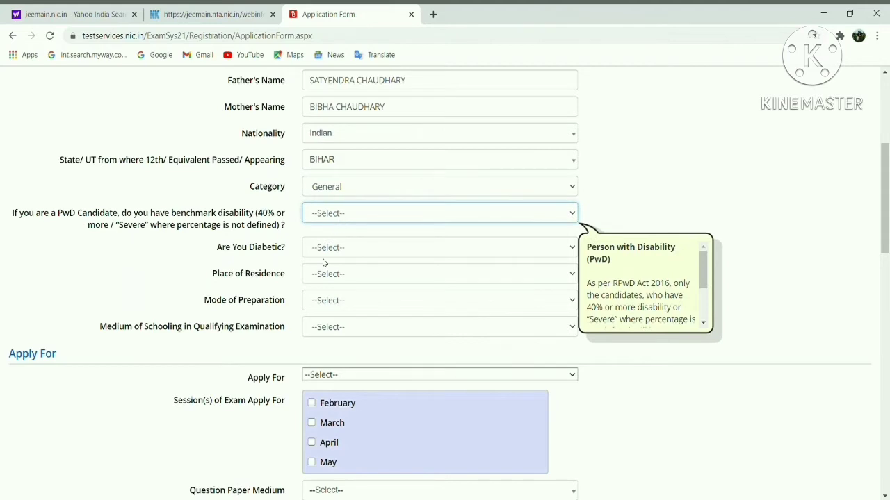
{"action": "key", "text": "n"}
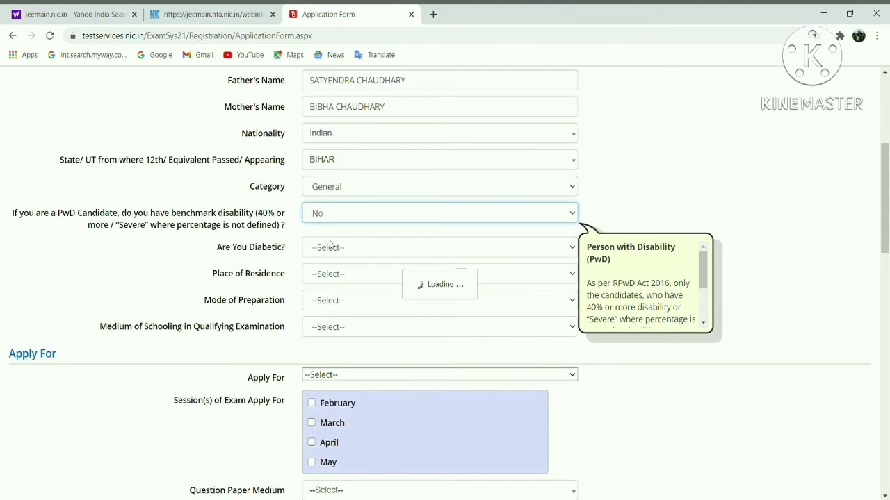
{"action": "left_click", "coordinate": [560, 254]}
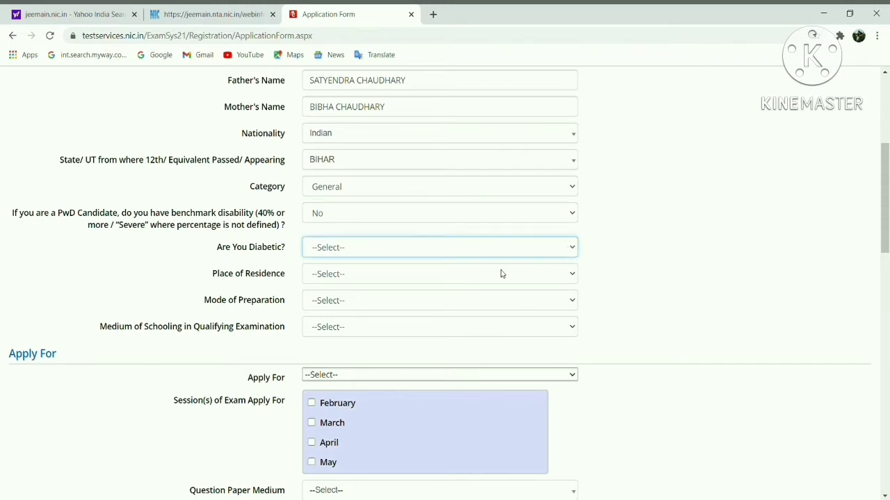
{"action": "left_click", "coordinate": [453, 291]}
Set residence to Urban, preparation to Self Study and schooling medium to English
{"action": "left_click", "coordinate": [357, 282]}
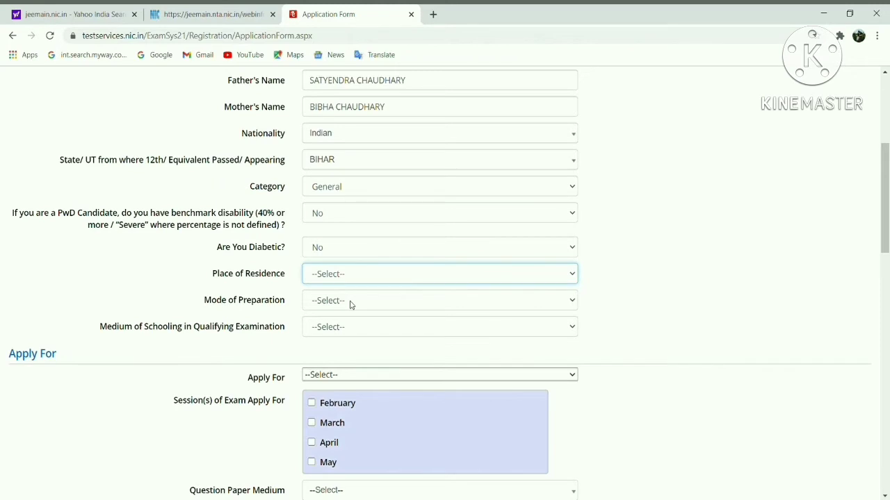
{"action": "left_click", "coordinate": [351, 305]}
{"action": "left_click", "coordinate": [368, 299]}
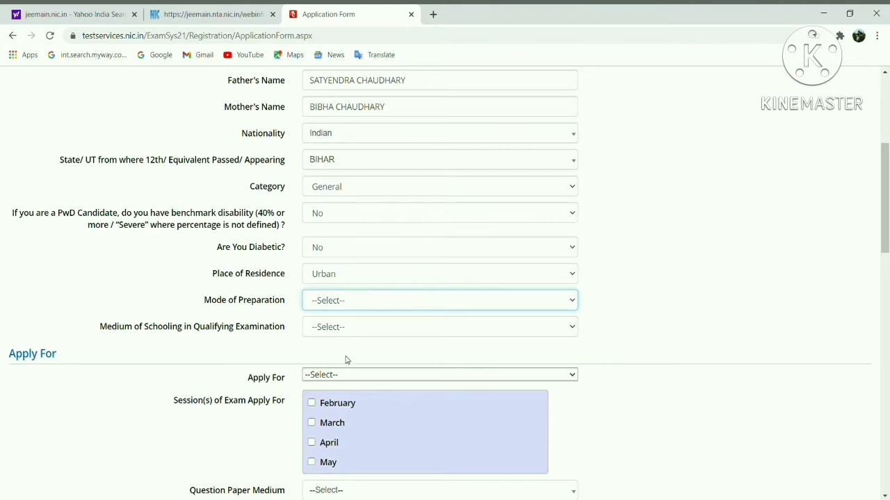
{"action": "left_click", "coordinate": [344, 333]}
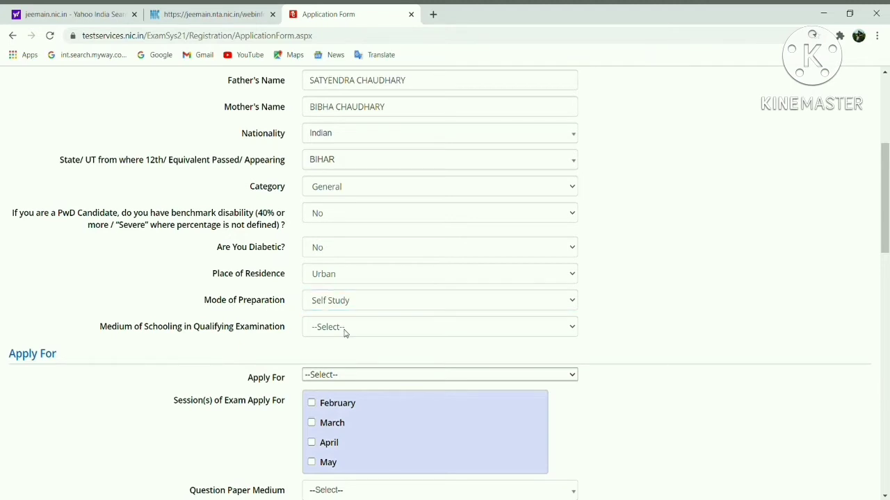
{"action": "left_click", "coordinate": [344, 332]}
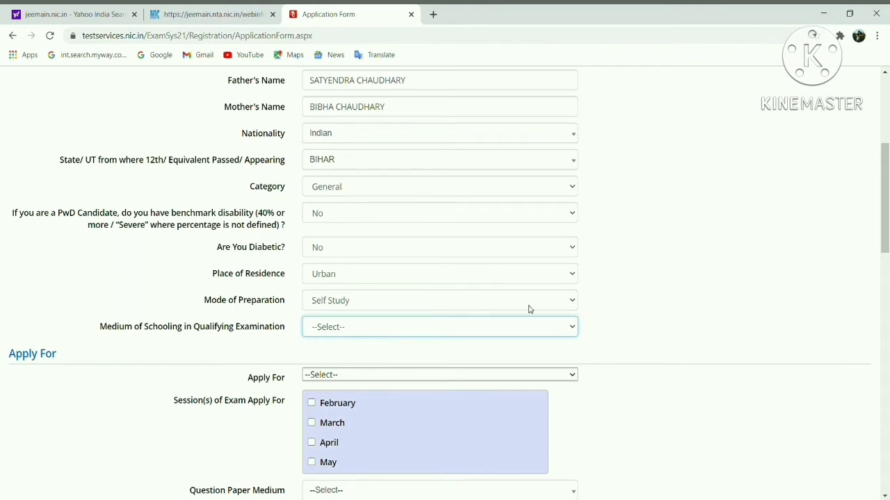
{"action": "key", "text": "Down"}
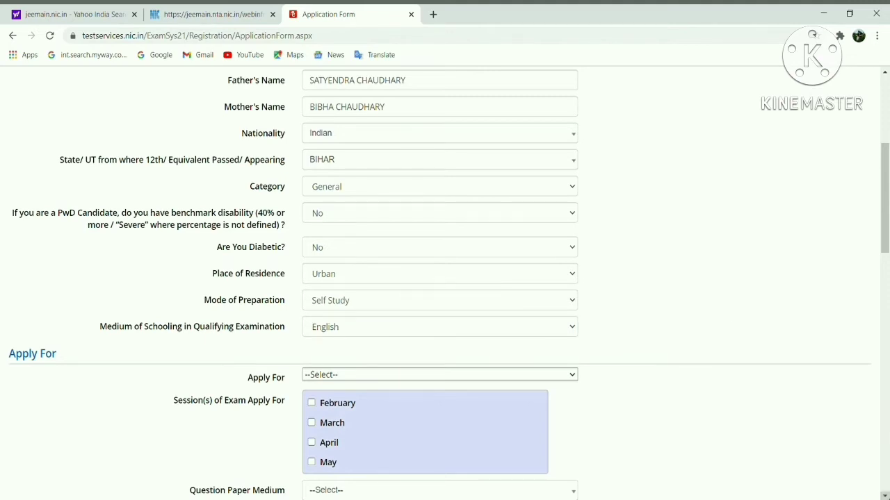
{"action": "scroll", "coordinate": [885, 495], "scroll_direction": "down", "scroll_amount": 4}
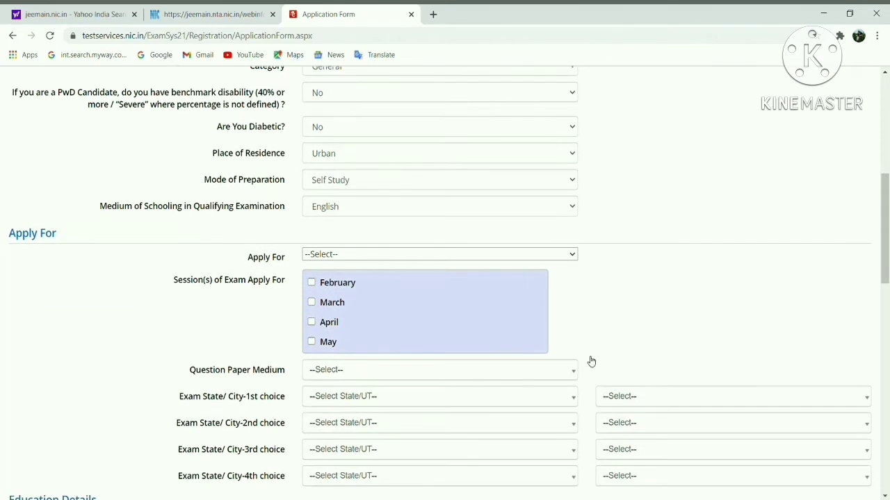
Apply for B.E./B.Tech. Only and choose English as the question paper medium
{"action": "mouse_move", "coordinate": [427, 257]}
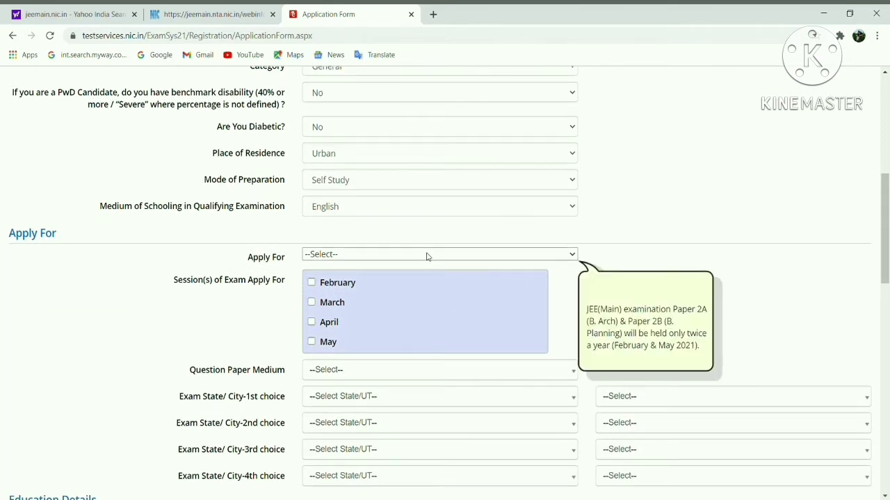
{"action": "left_click", "coordinate": [377, 282]}
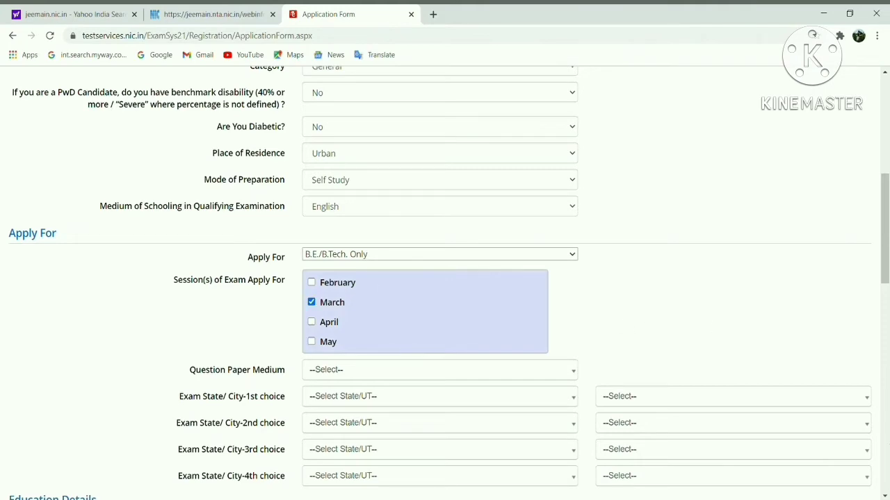
{"action": "scroll", "coordinate": [445, 278], "scroll_direction": "down", "scroll_amount": 2}
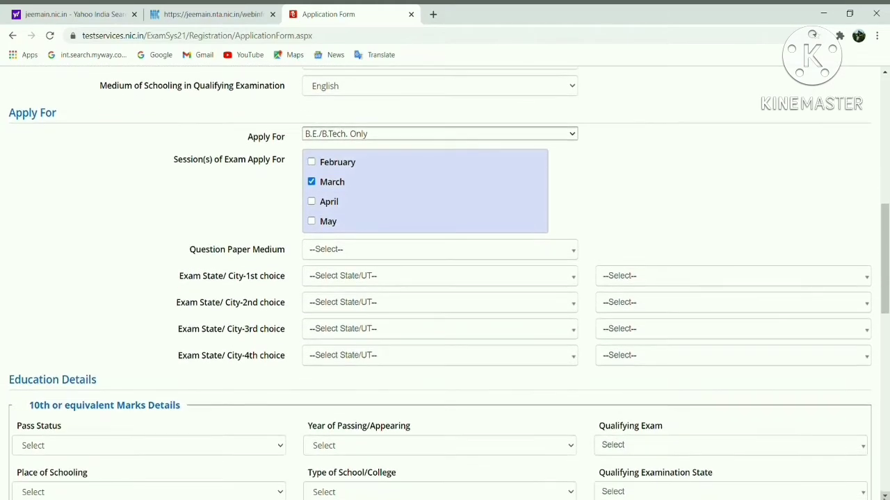
{"action": "left_click", "coordinate": [453, 247]}
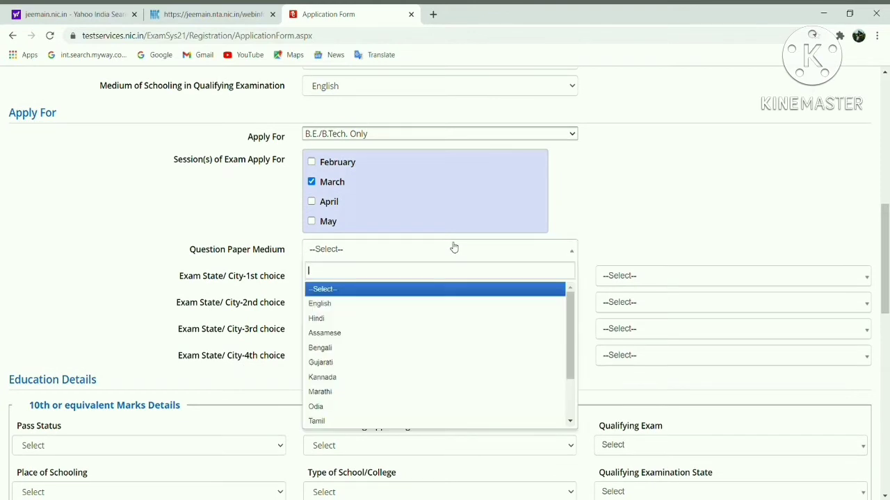
{"action": "left_click", "coordinate": [384, 306]}
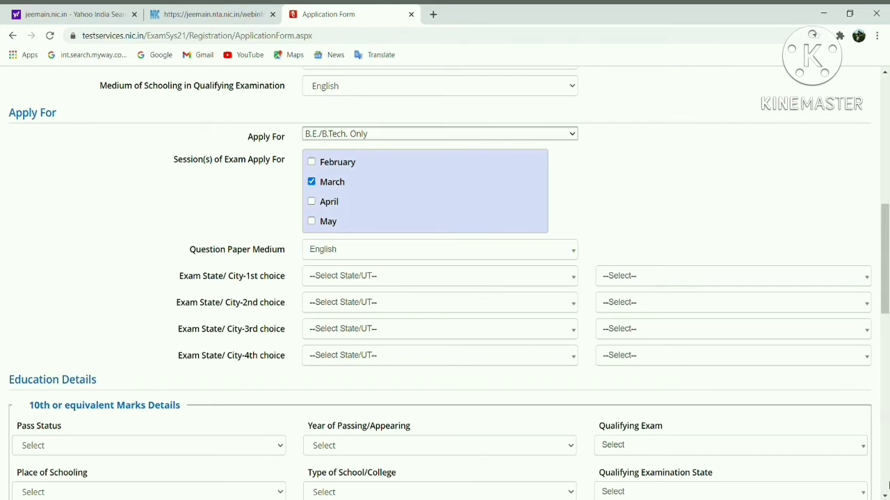
{"action": "scroll", "coordinate": [697, 366], "scroll_direction": "down", "scroll_amount": 1}
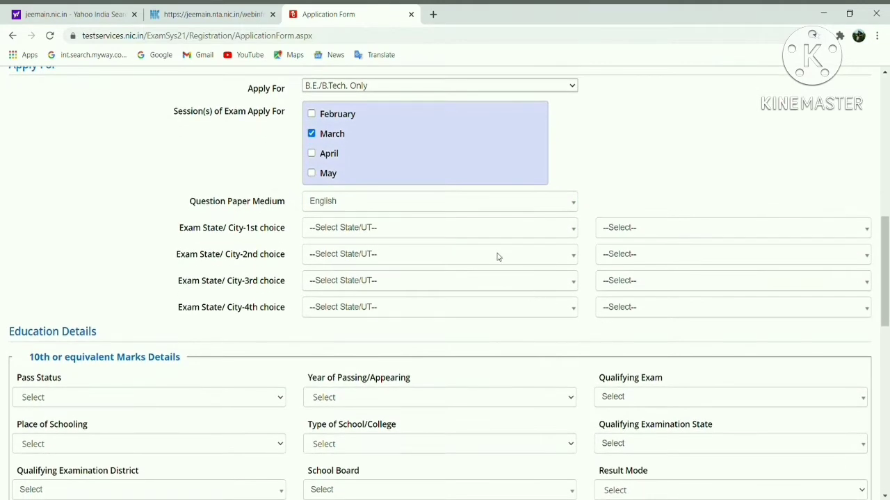
Choose BIHAR and MUZAFFARPUR as the first-choice exam state and city
{"action": "left_click", "coordinate": [497, 235]}
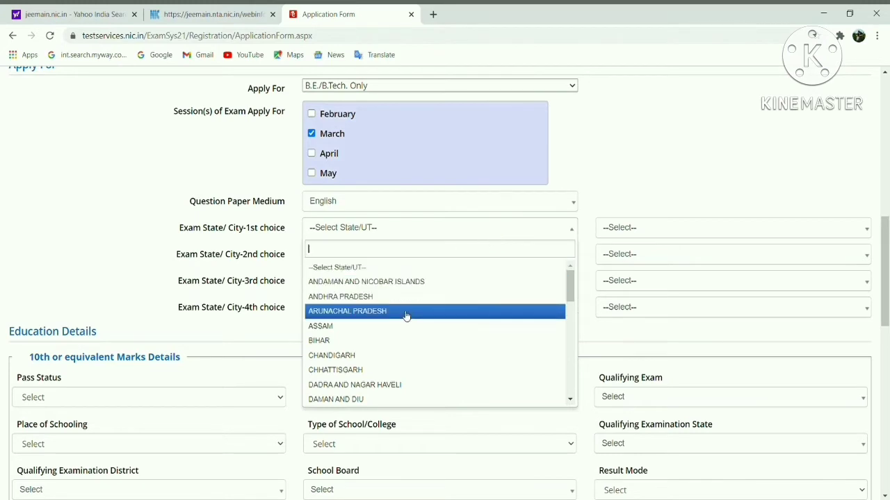
{"action": "left_click", "coordinate": [395, 341]}
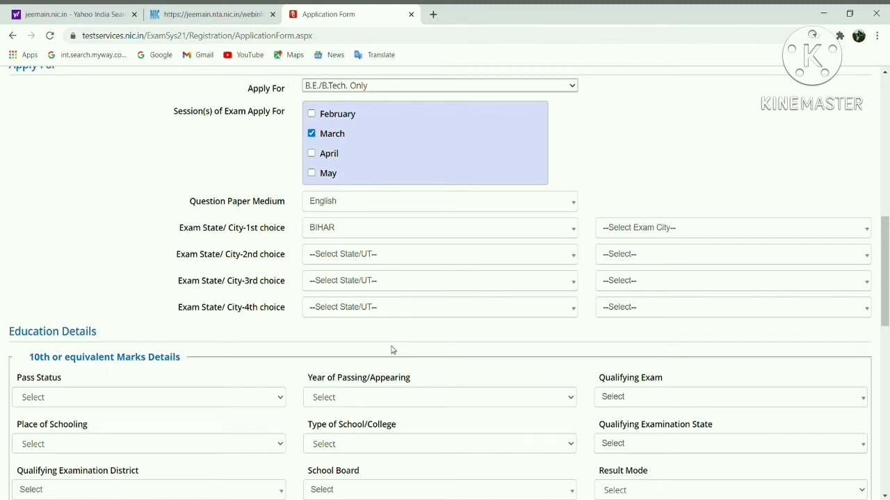
{"action": "left_click", "coordinate": [684, 235]}
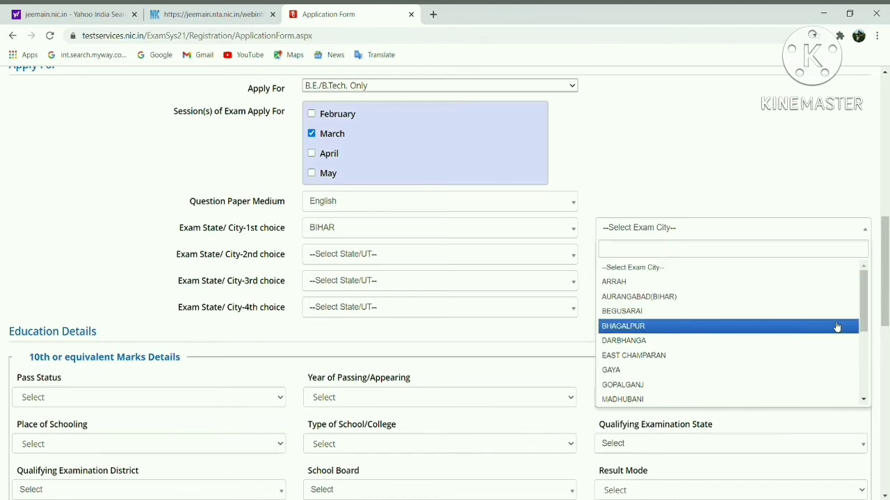
{"action": "type", "text": "muzaff"}
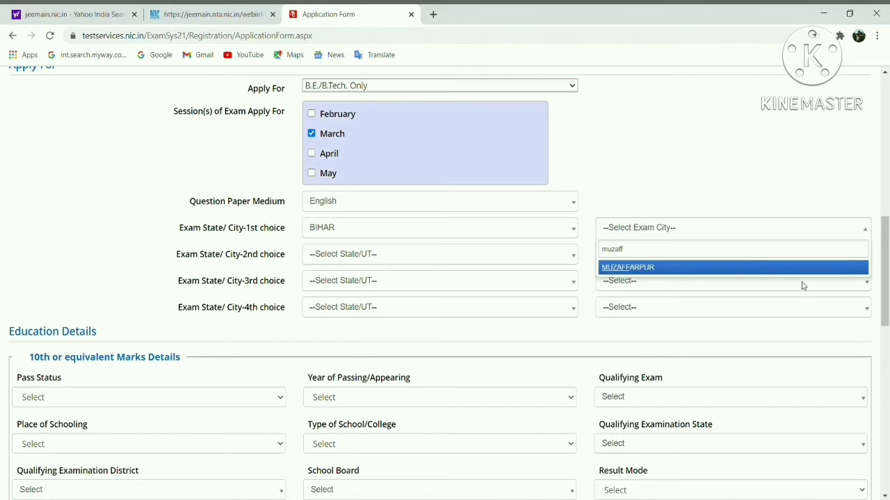
{"action": "left_click", "coordinate": [782, 269]}
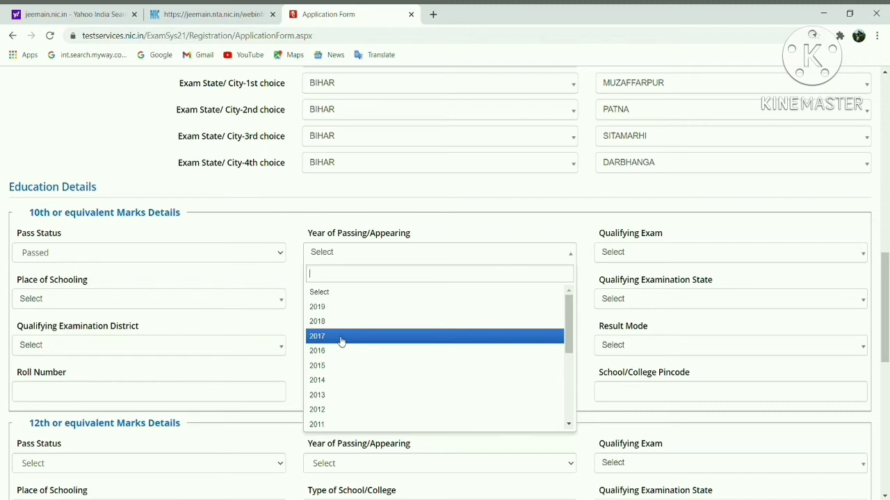
Set 10th passing year 2019, 10th or Equivalent, Rural schooling and Private school type
{"action": "left_click", "coordinate": [334, 311]}
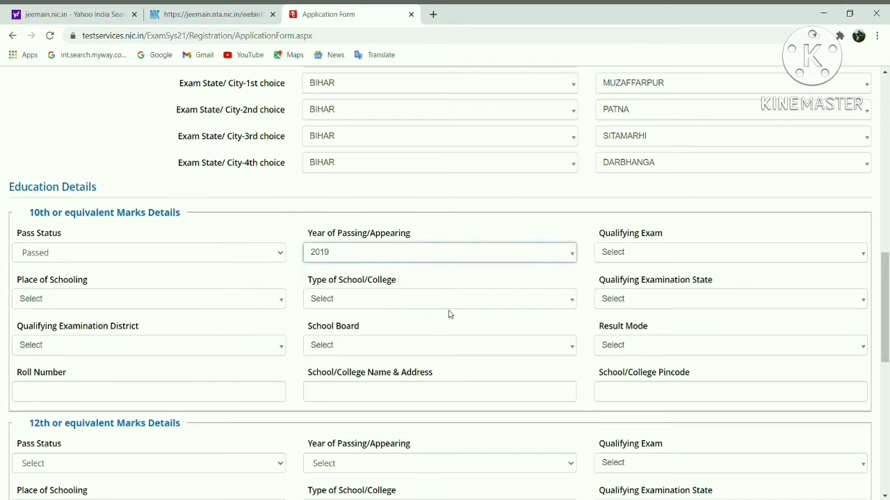
{"action": "left_click", "coordinate": [669, 255]}
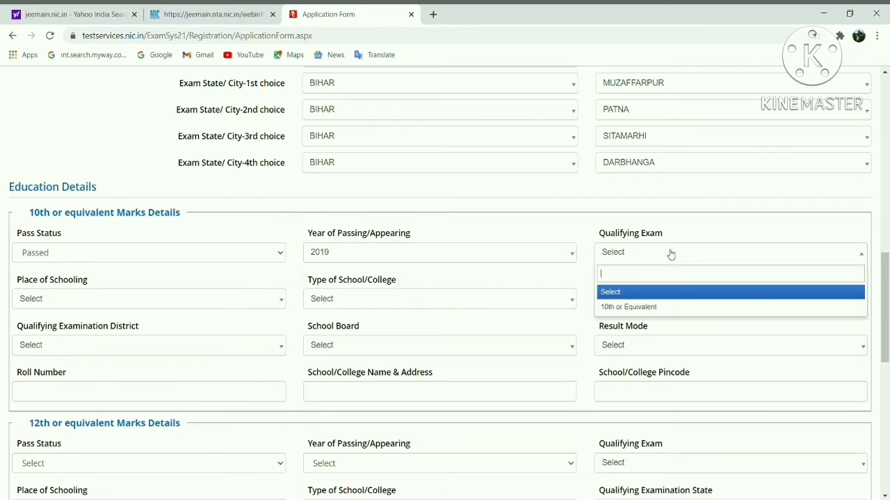
{"action": "left_click", "coordinate": [632, 307]}
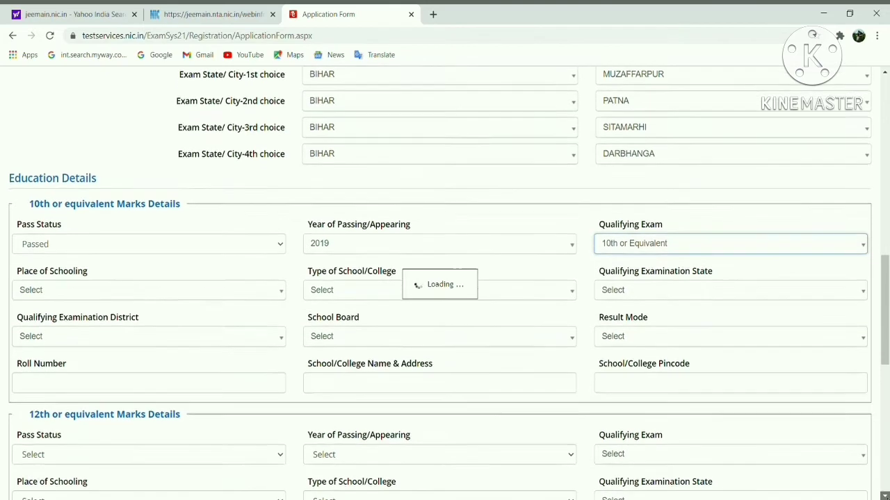
{"action": "scroll", "coordinate": [445, 278], "scroll_direction": "down", "scroll_amount": 1}
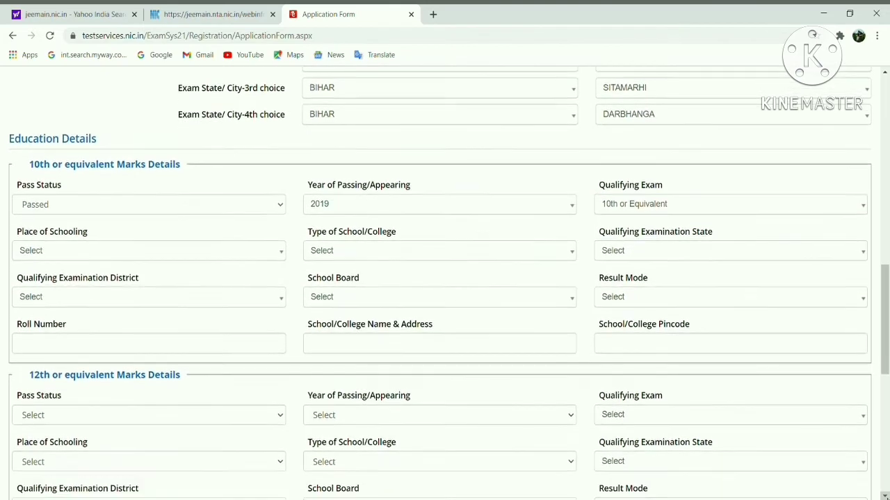
{"action": "left_click", "coordinate": [84, 251]}
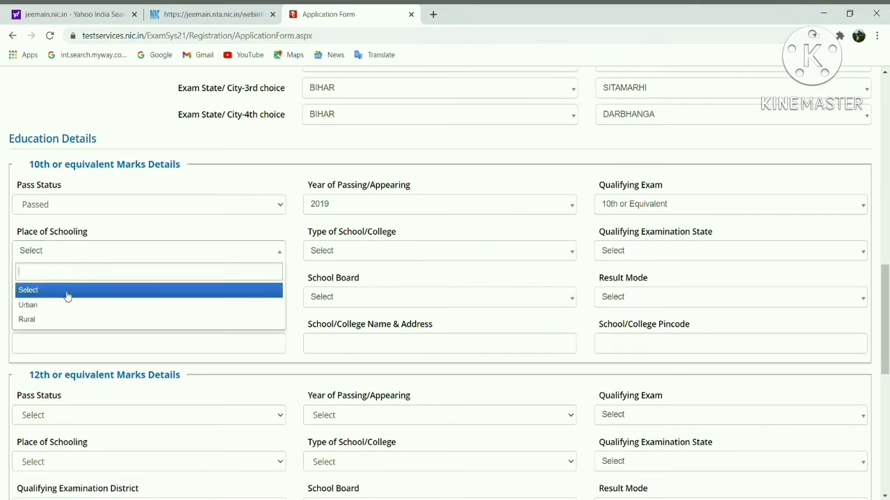
{"action": "left_click", "coordinate": [66, 319]}
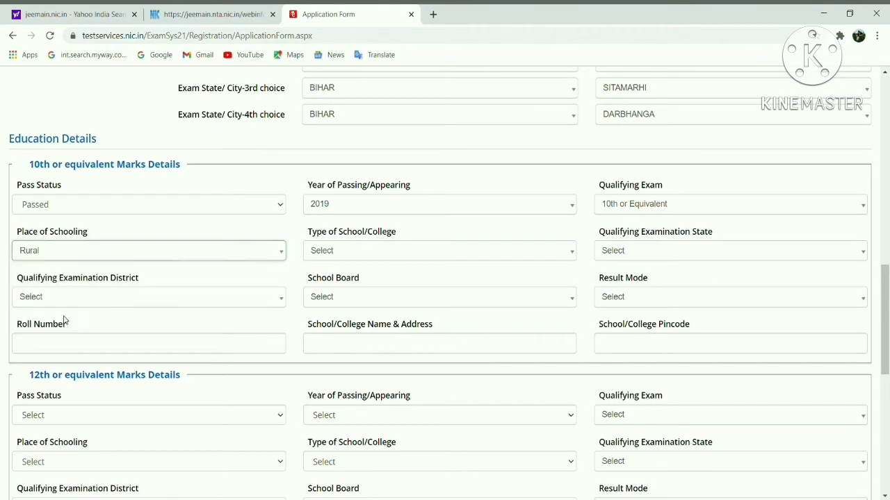
{"action": "left_click", "coordinate": [389, 252]}
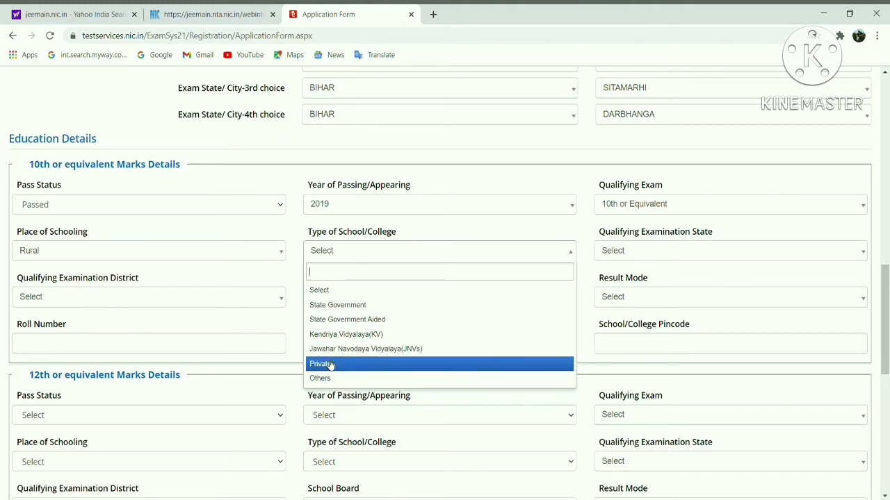
{"action": "left_click", "coordinate": [330, 366]}
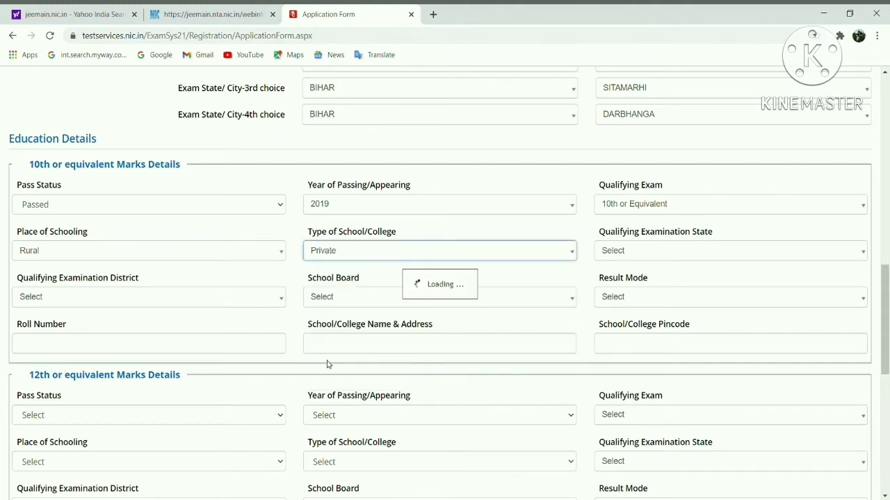
Set exam state BIHAR, district MUZAFFARPUR, board CBSE and result mode Percentage
{"action": "left_click", "coordinate": [702, 253]}
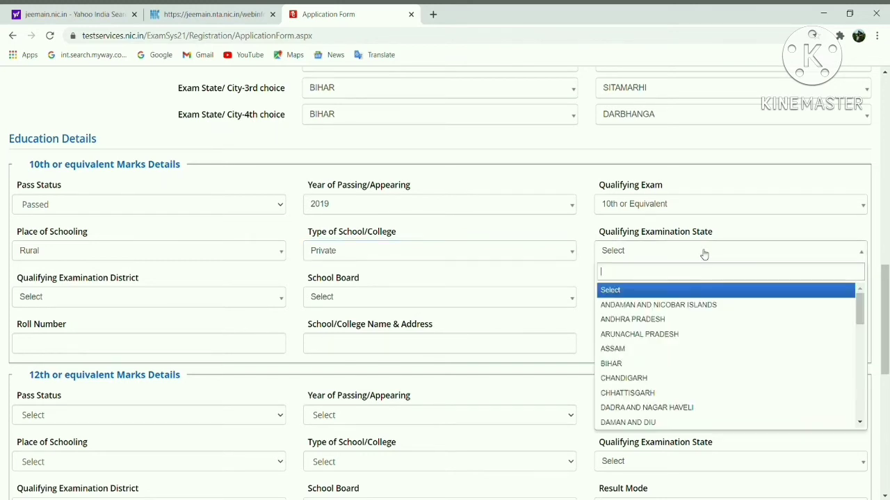
{"action": "left_click", "coordinate": [634, 369]}
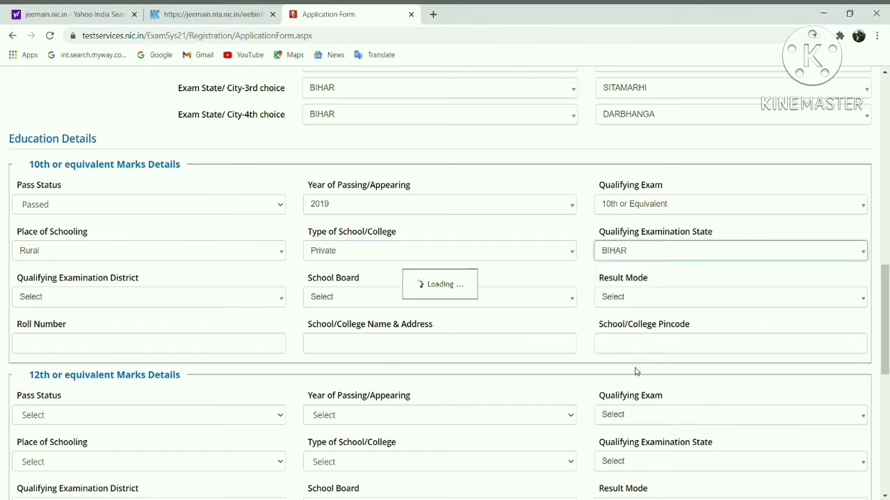
{"action": "left_click", "coordinate": [147, 306]}
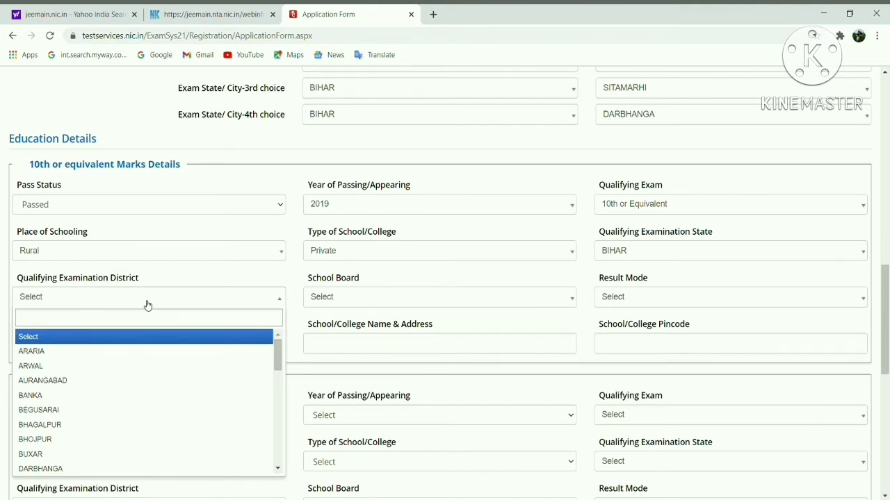
{"action": "type", "text": "muza"}
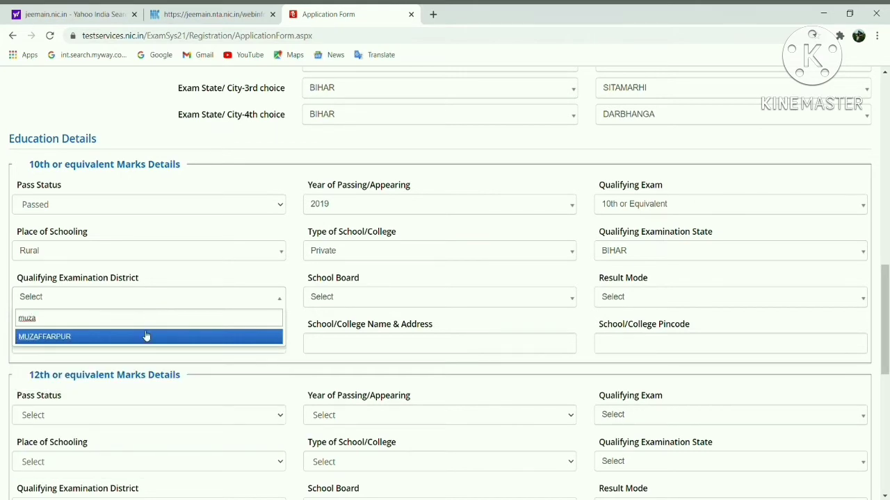
{"action": "left_click", "coordinate": [143, 336]}
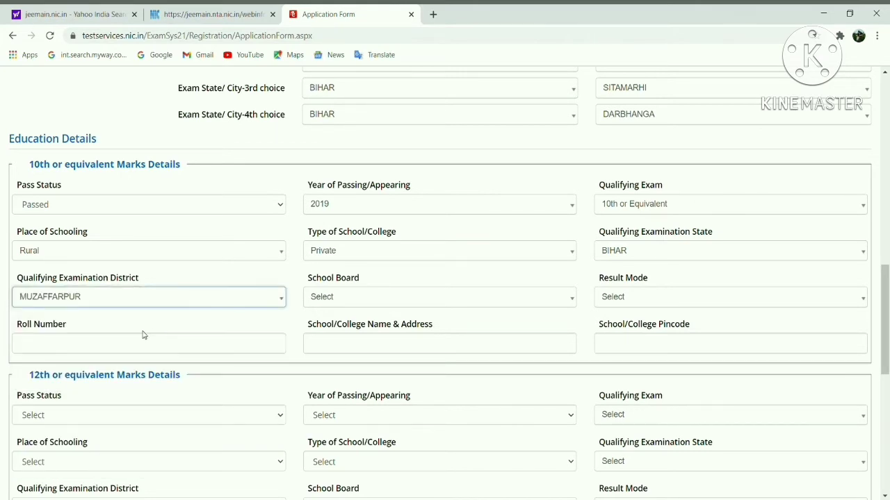
{"action": "left_click", "coordinate": [367, 298]}
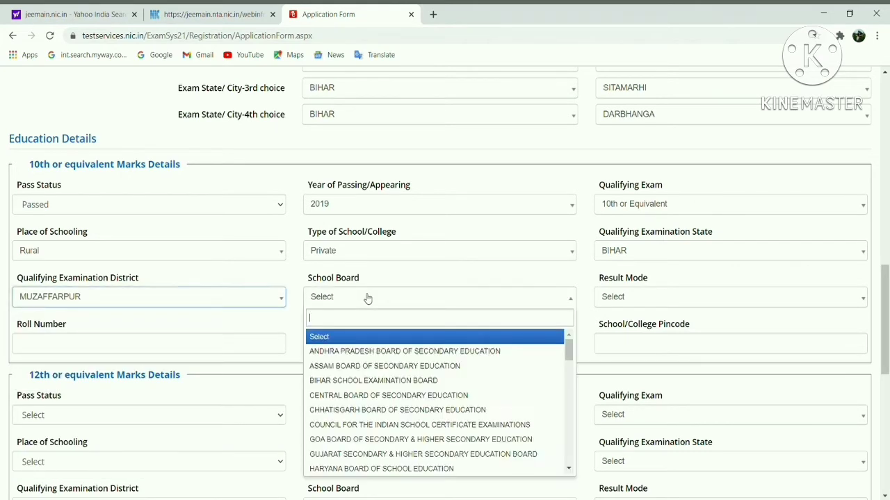
{"action": "left_click", "coordinate": [353, 396]}
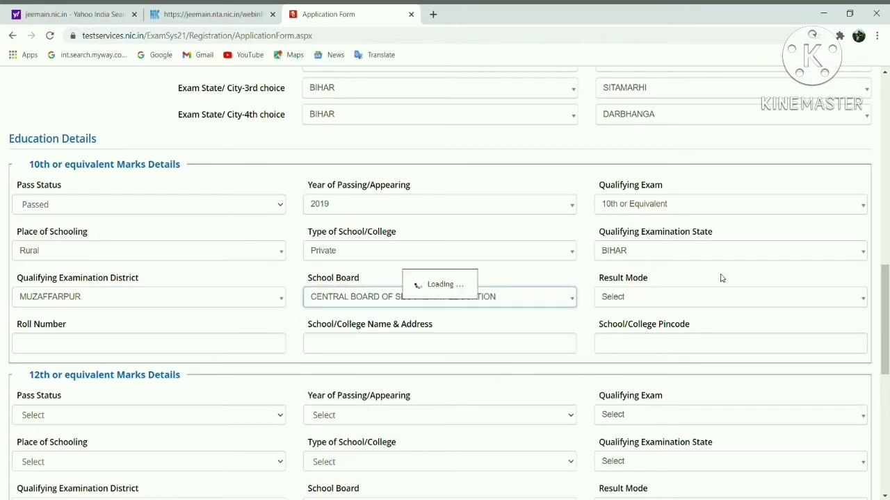
{"action": "left_click", "coordinate": [680, 301]}
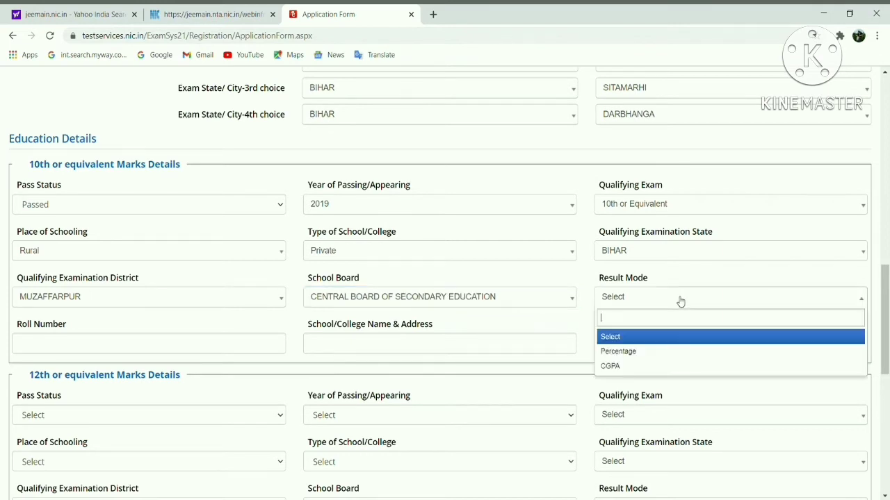
{"action": "left_click", "coordinate": [629, 353]}
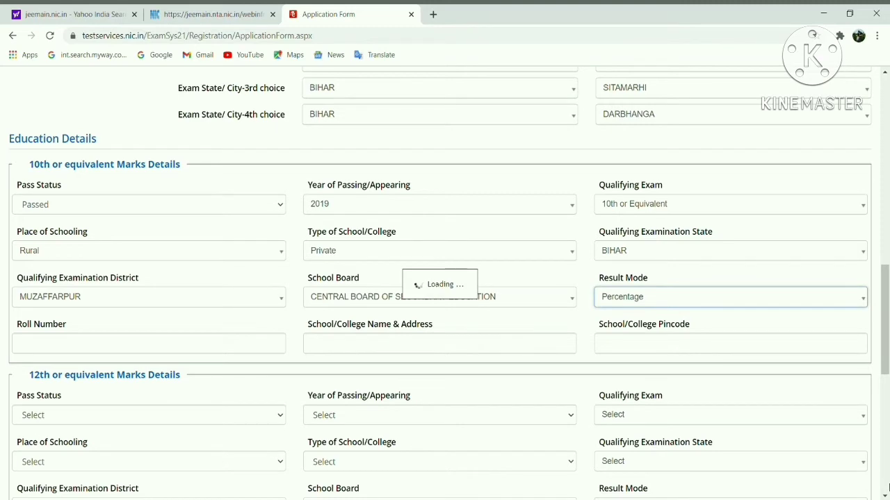
Fill the remaining 10th details, including the roll number, and submit the application form
{"action": "scroll", "coordinate": [813, 457], "scroll_direction": "down", "scroll_amount": 2}
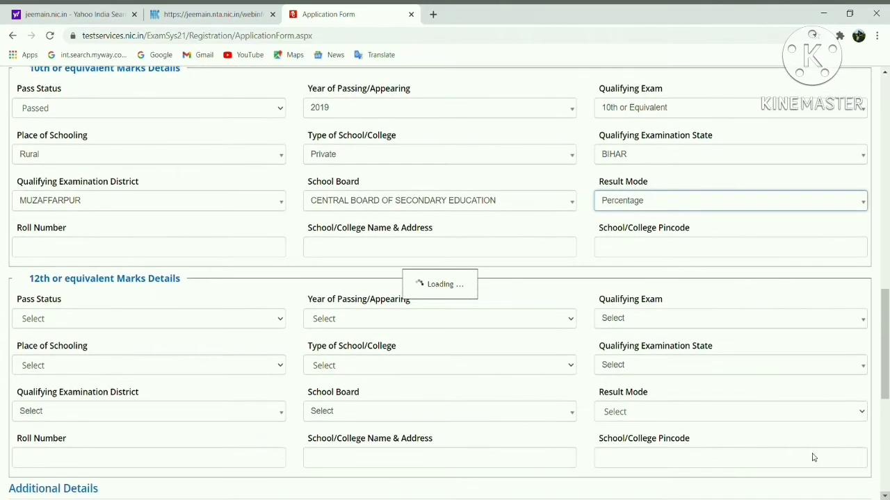
{"action": "left_click", "coordinate": [138, 251]}
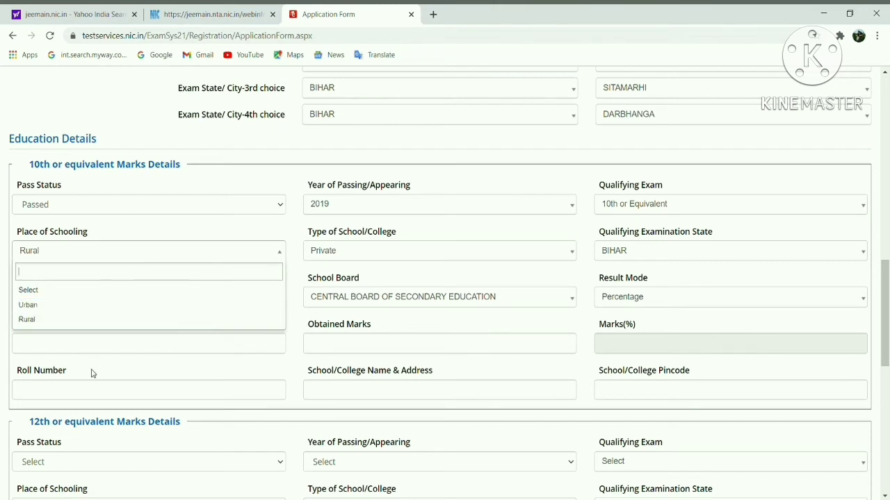
{"action": "left_click", "coordinate": [89, 394]}
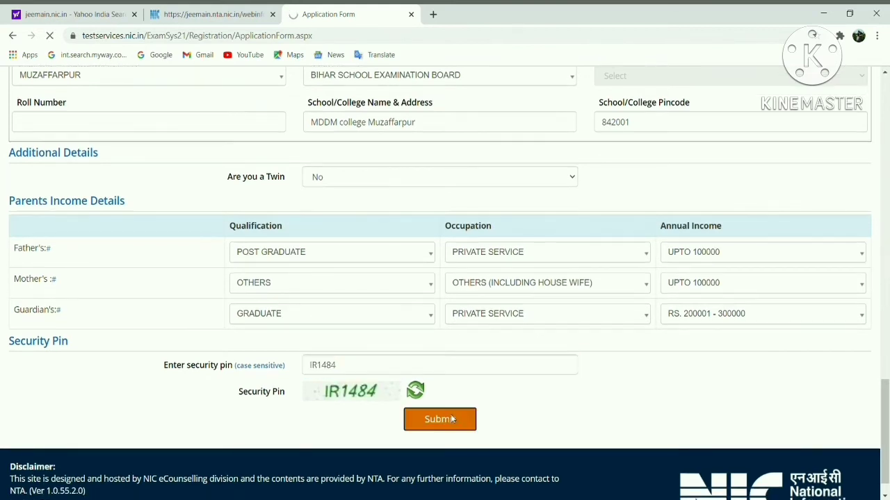
{"action": "left_click", "coordinate": [454, 420]}
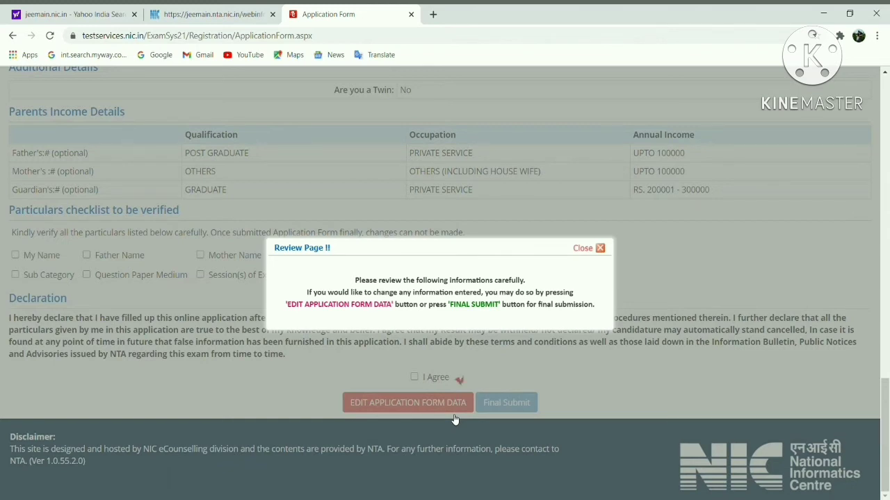
{"action": "left_click", "coordinate": [602, 248]}
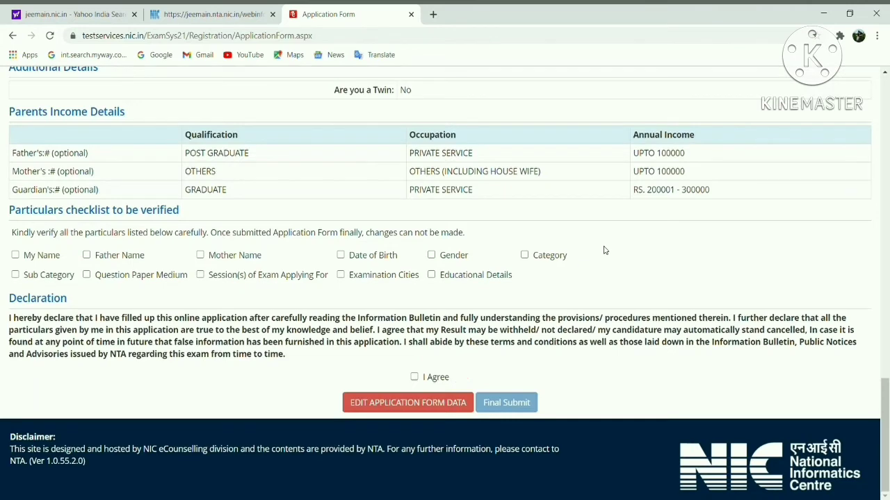
{"action": "scroll", "coordinate": [346, 332], "scroll_direction": "up", "scroll_amount": 20}
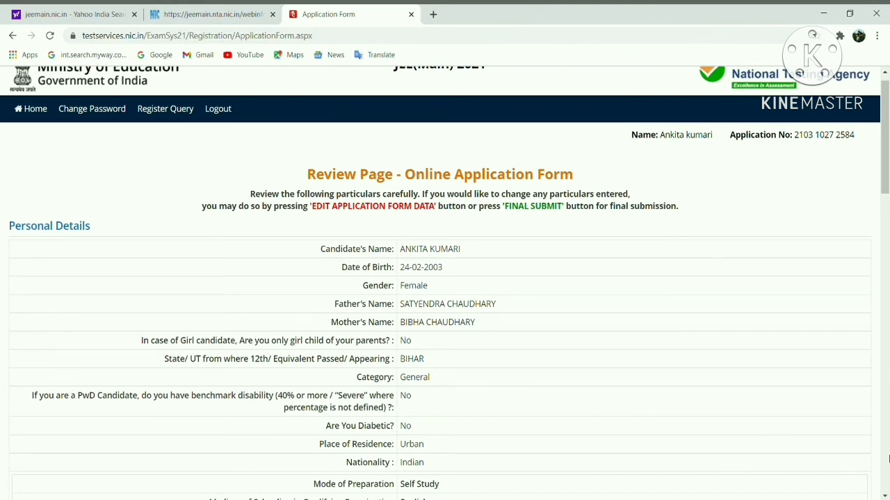
{"action": "scroll", "coordinate": [445, 283], "scroll_direction": "down", "scroll_amount": 3}
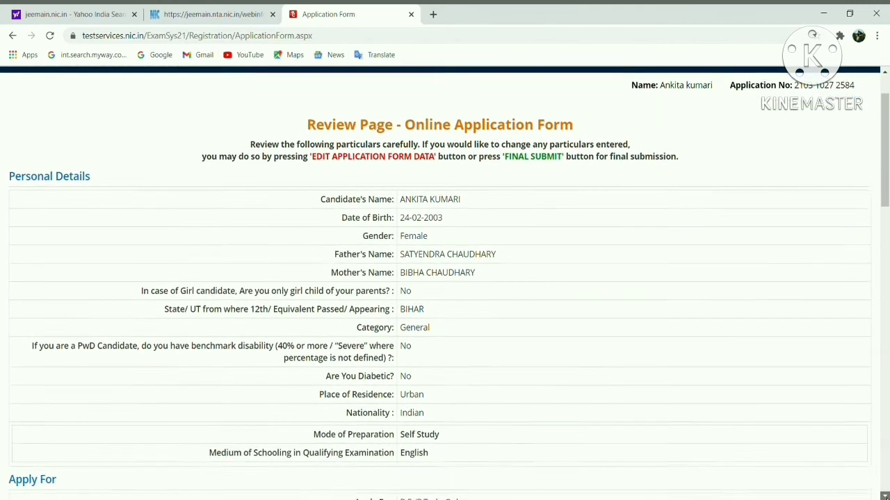
{"action": "scroll", "coordinate": [445, 283], "scroll_direction": "down", "scroll_amount": 3}
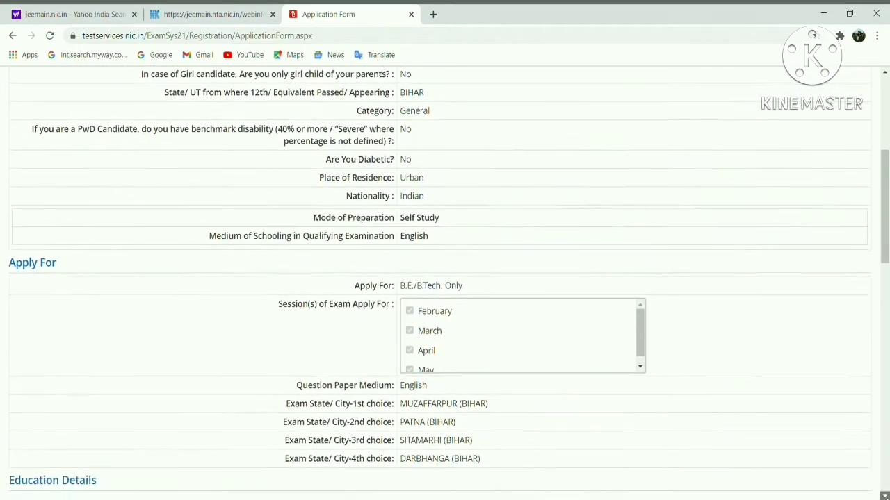
{"action": "scroll", "coordinate": [445, 283], "scroll_direction": "down", "scroll_amount": 3}
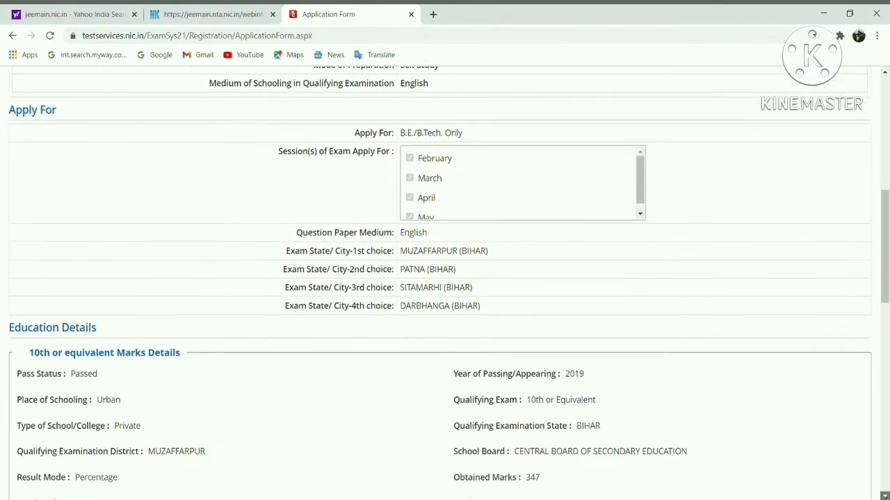
{"action": "scroll", "coordinate": [445, 283], "scroll_direction": "down", "scroll_amount": 2}
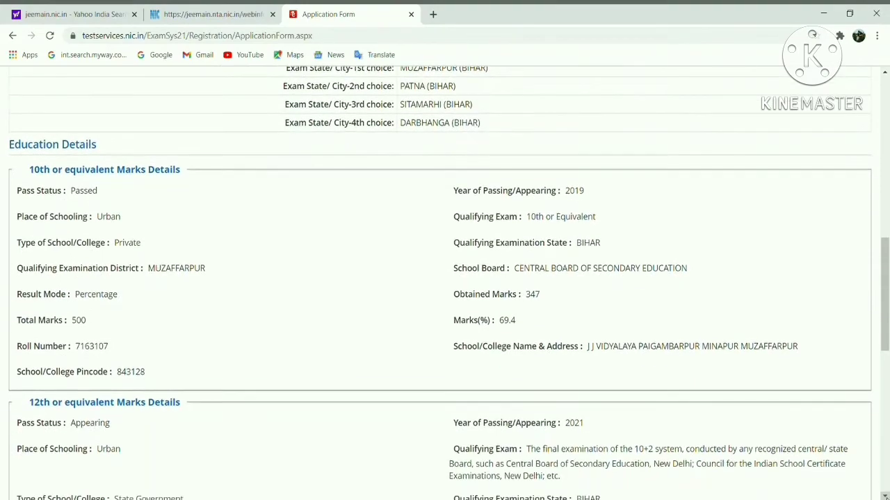
{"action": "scroll", "coordinate": [445, 282], "scroll_direction": "down", "scroll_amount": 1}
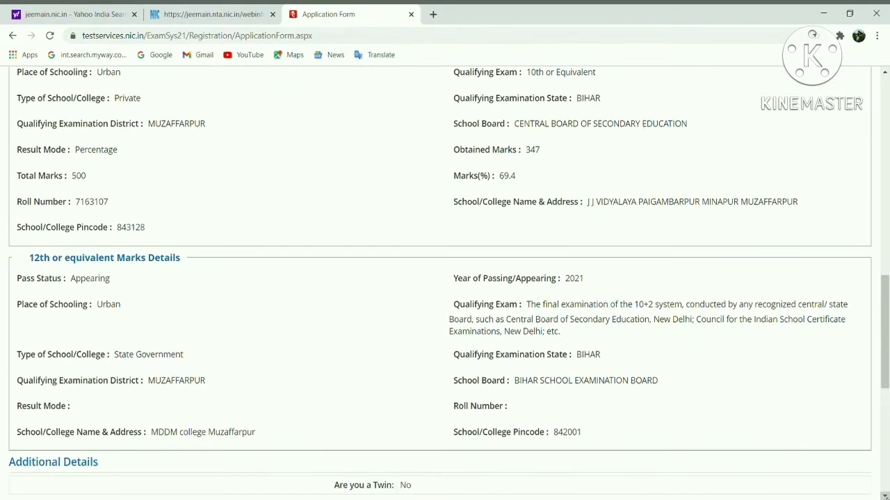
{"action": "scroll", "coordinate": [444, 283], "scroll_direction": "down", "scroll_amount": 3}
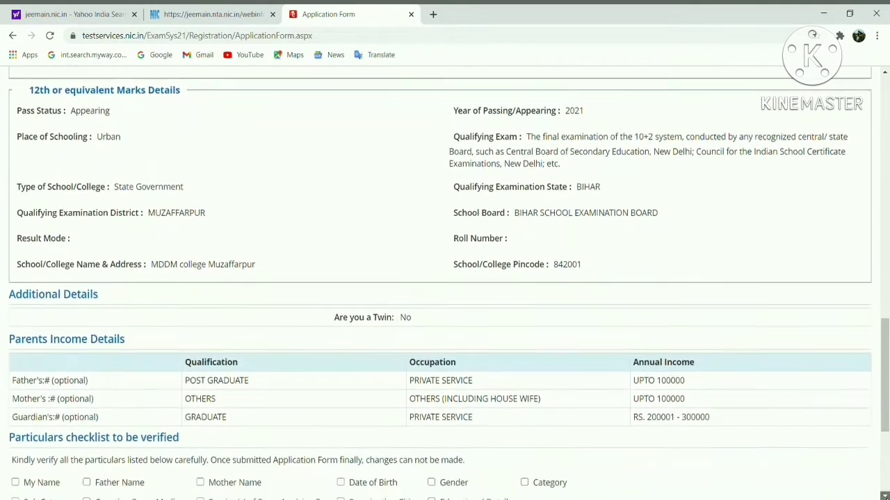
{"action": "scroll", "coordinate": [301, 282], "scroll_direction": "down", "scroll_amount": 2}
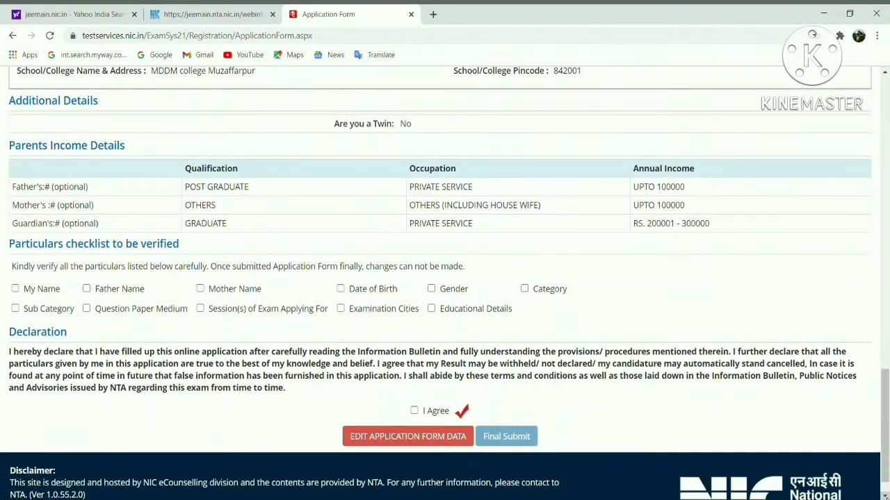
Tick every checklist box confirming names, category, cities, sessions and education details are verified
{"action": "left_click", "coordinate": [16, 288]}
{"action": "left_click", "coordinate": [15, 309]}
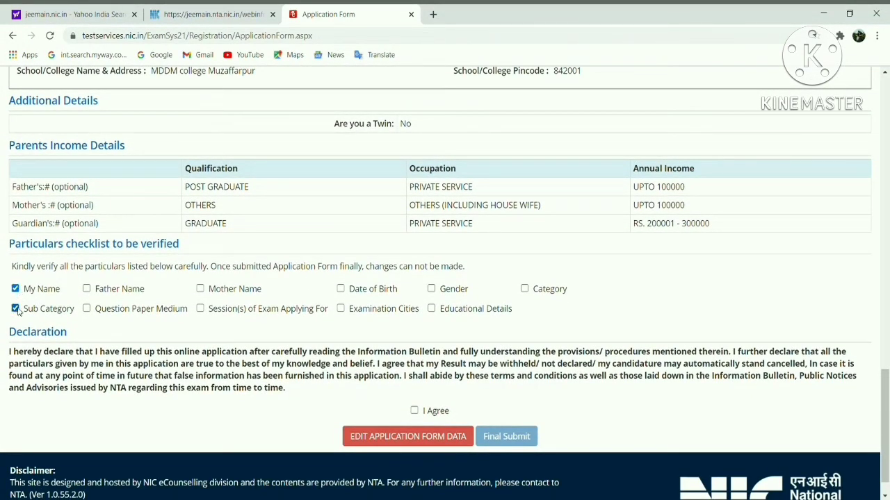
{"action": "left_click", "coordinate": [86, 289]}
{"action": "left_click", "coordinate": [86, 309]}
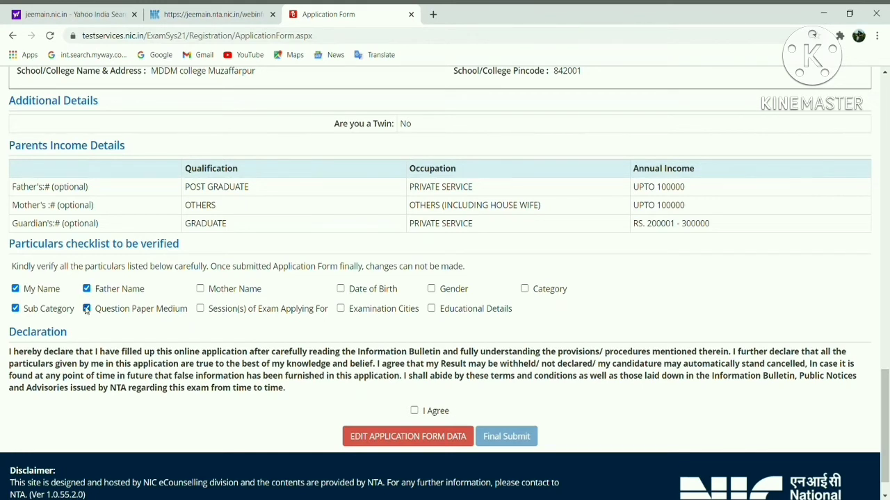
{"action": "left_click", "coordinate": [200, 288]}
{"action": "left_click", "coordinate": [200, 309]}
{"action": "left_click", "coordinate": [340, 289]}
{"action": "left_click", "coordinate": [340, 309]}
{"action": "left_click", "coordinate": [431, 288]}
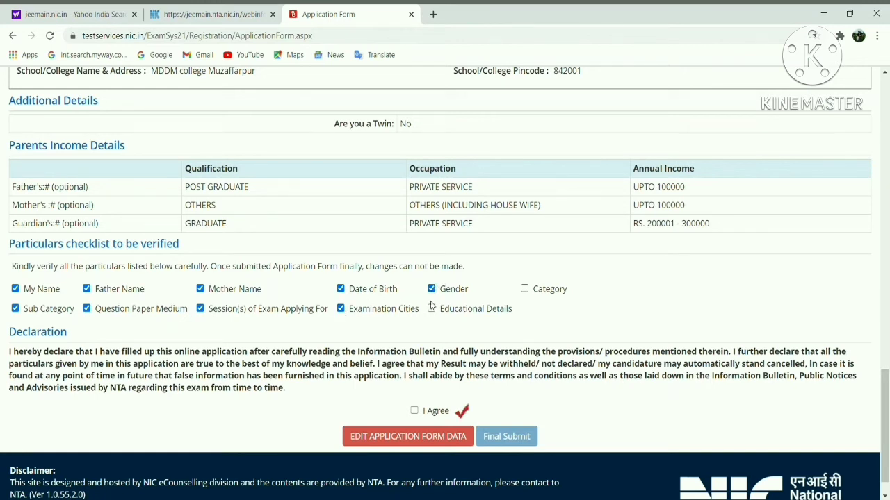
{"action": "left_click", "coordinate": [431, 309]}
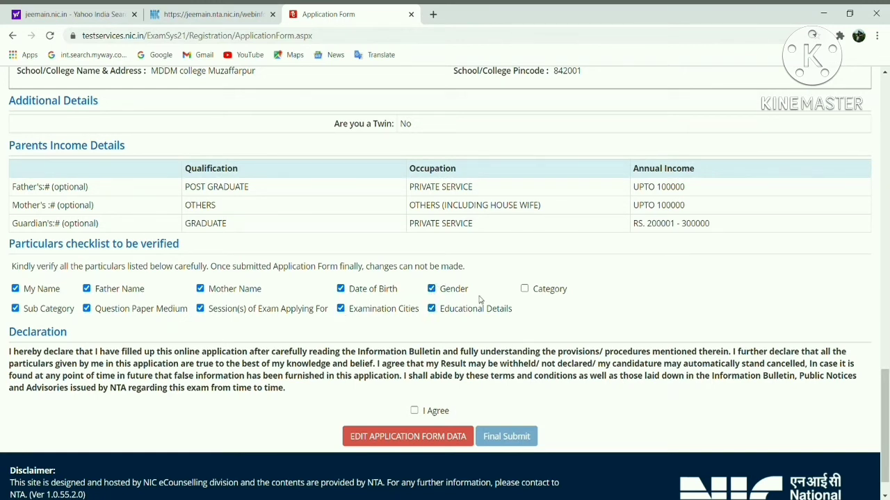
{"action": "left_click", "coordinate": [525, 289]}
Accept the declaration and confirm the final submission of the application form
{"action": "left_click", "coordinate": [415, 411]}
{"action": "left_click", "coordinate": [506, 438]}
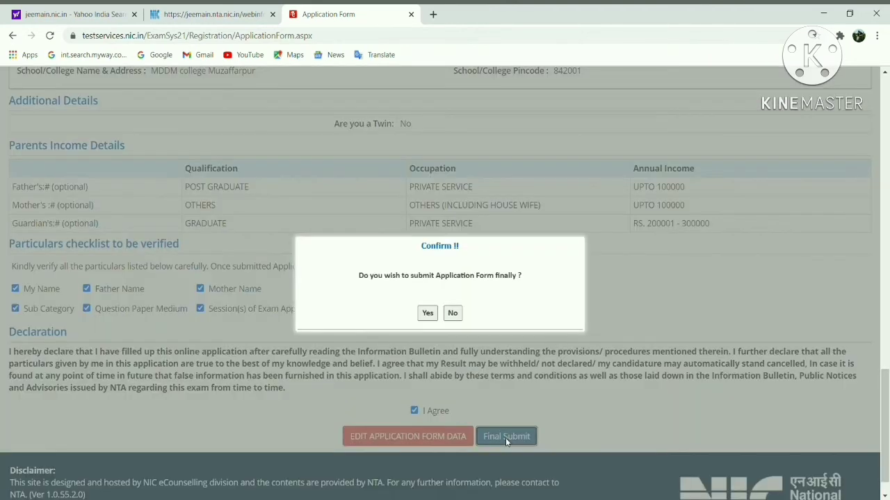
{"action": "left_click", "coordinate": [428, 312]}
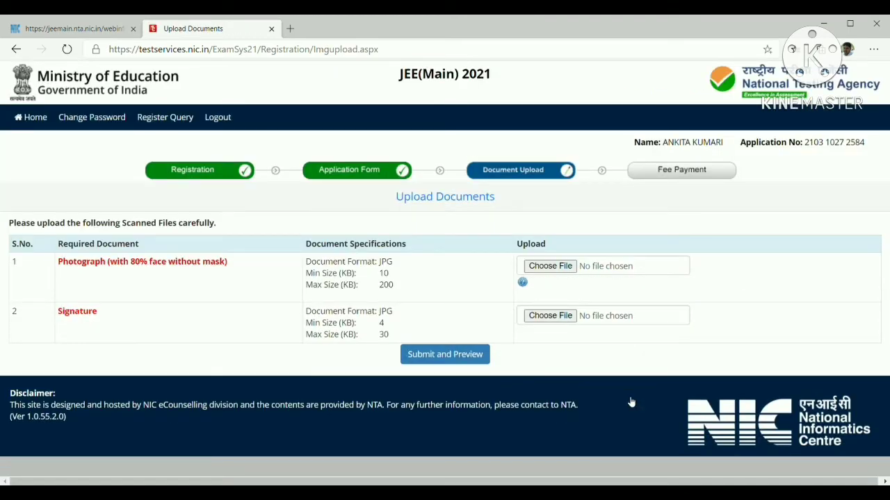
Attach pic3.jpg as the photo and sign2.jpg as the signature, then submit and preview
{"action": "left_click", "coordinate": [543, 268]}
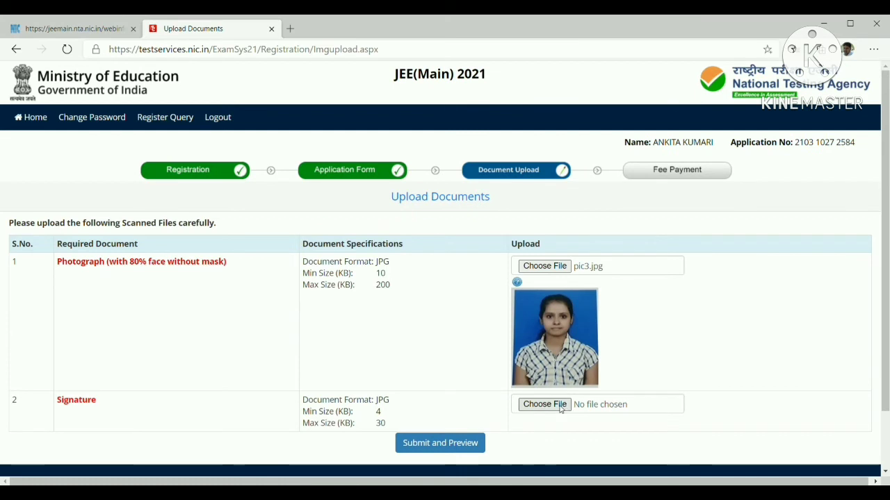
{"action": "left_click", "coordinate": [562, 410]}
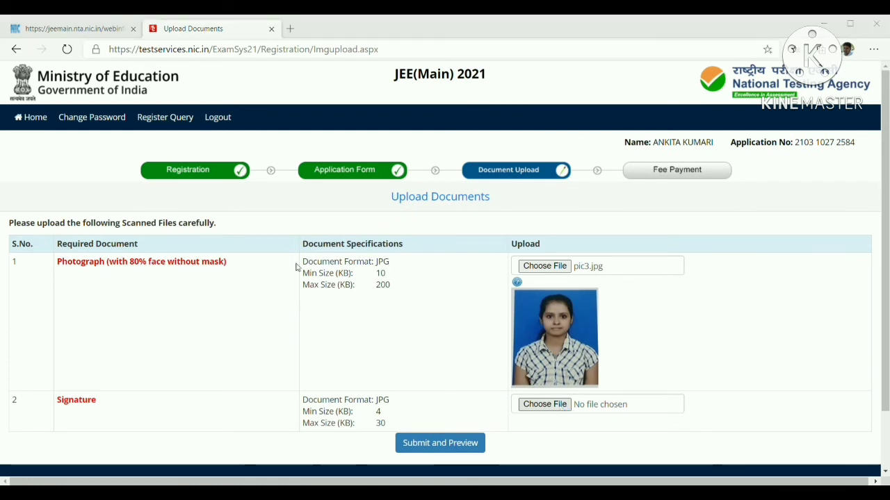
{"action": "left_click", "coordinate": [357, 270]}
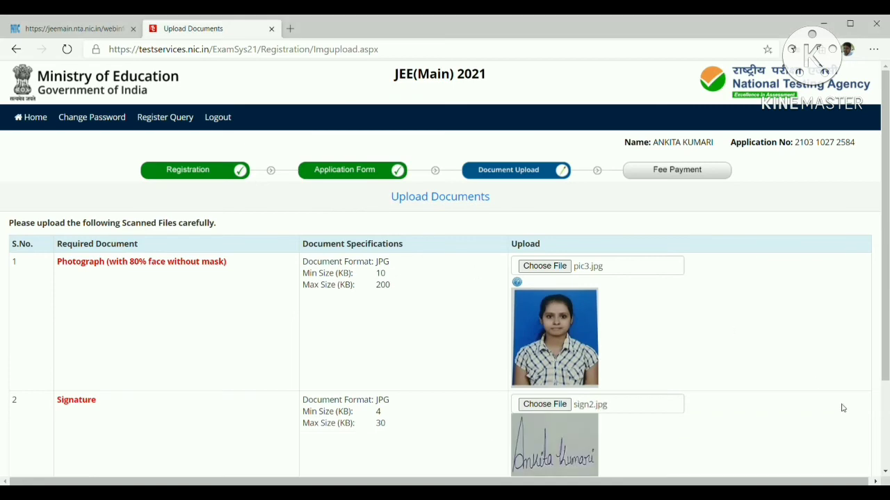
{"action": "scroll", "coordinate": [884, 471], "scroll_direction": "down", "scroll_amount": 3}
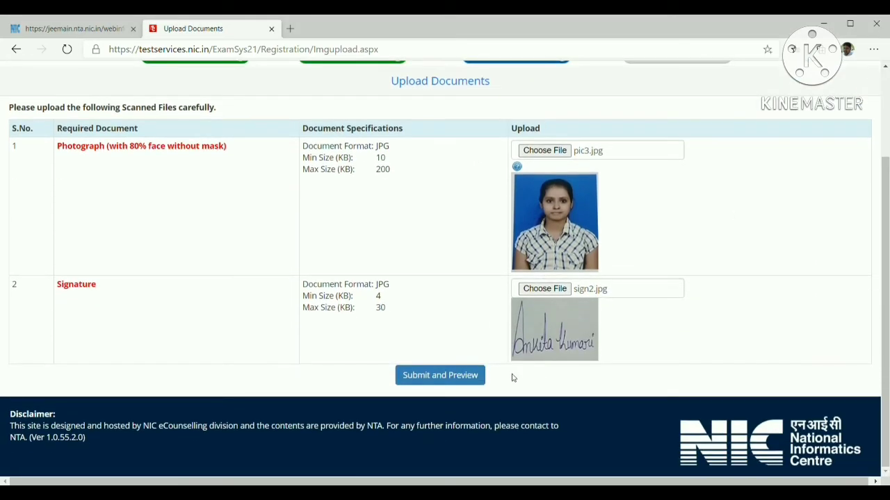
{"action": "left_click", "coordinate": [417, 380]}
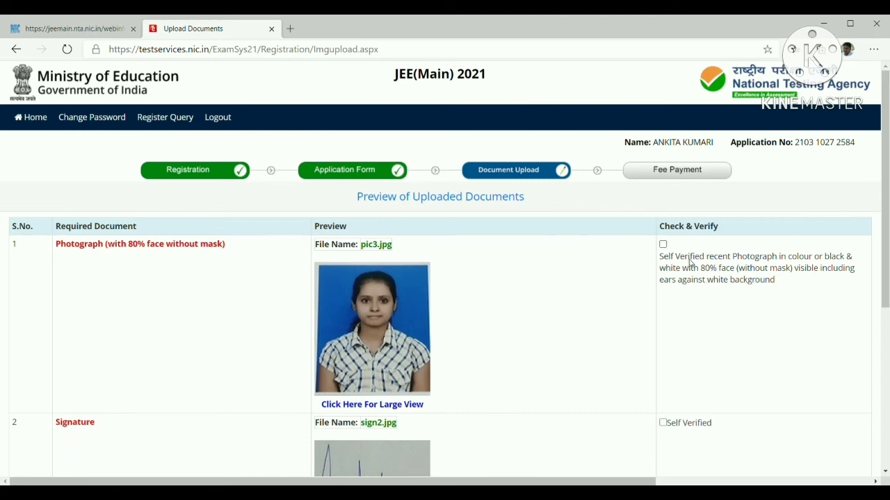
Mark both the uploaded photograph and signature as self verified
{"action": "left_click", "coordinate": [663, 245]}
{"action": "left_click", "coordinate": [663, 423]}
{"action": "scroll", "coordinate": [884, 471], "scroll_direction": "down", "scroll_amount": 3}
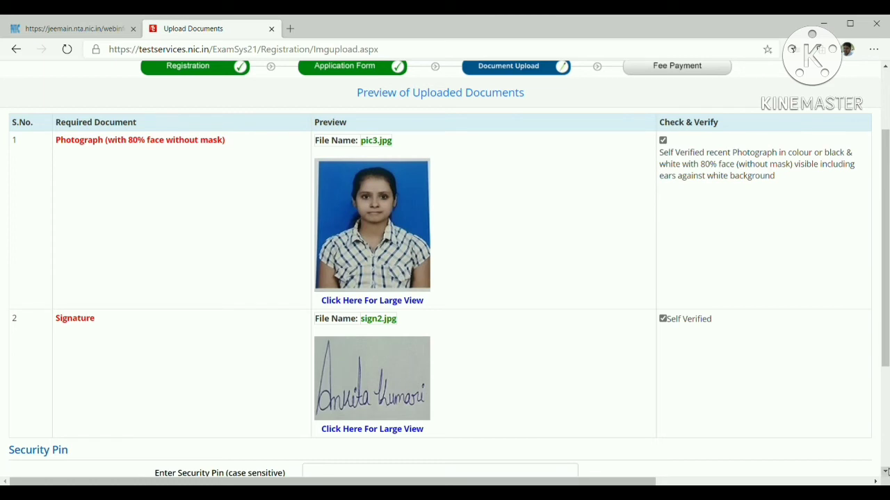
{"action": "scroll", "coordinate": [885, 472], "scroll_direction": "down", "scroll_amount": 3}
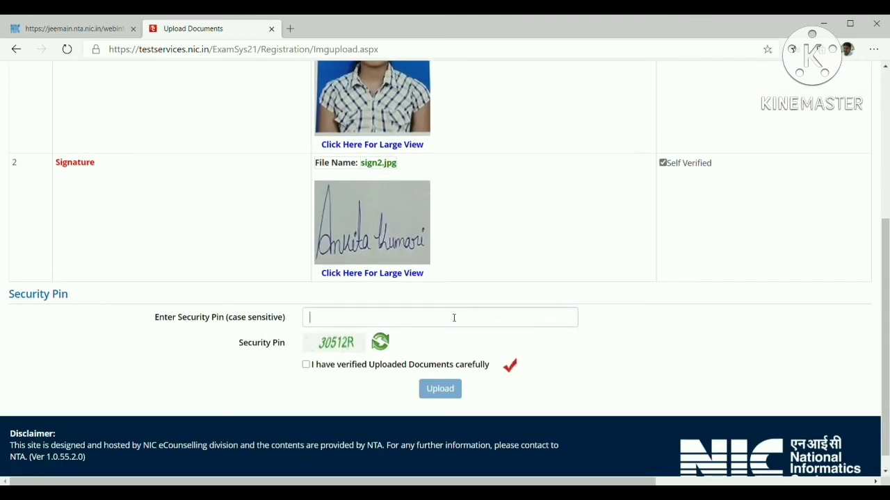
Enter the security pin, tick the verification declaration, and upload both documents
{"action": "left_click", "coordinate": [454, 318]}
{"action": "type", "text": "30"}
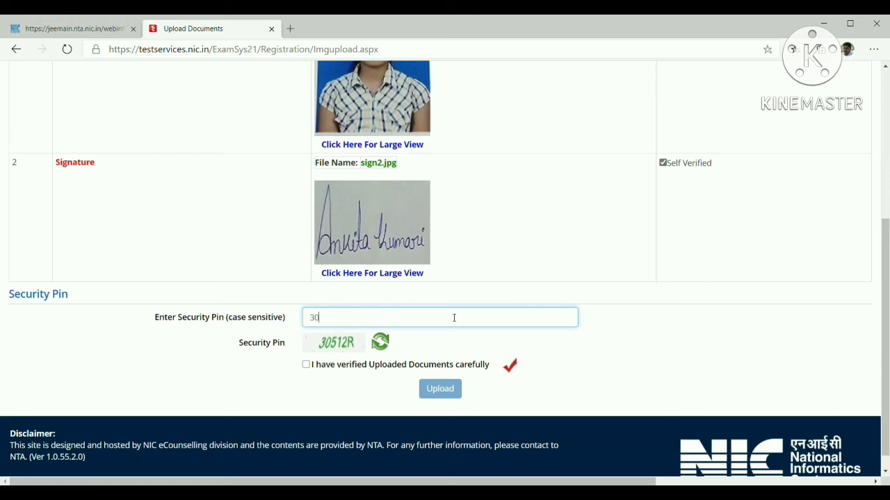
{"action": "type", "text": "512R"}
{"action": "left_click", "coordinate": [306, 365]}
{"action": "left_click", "coordinate": [438, 389]}
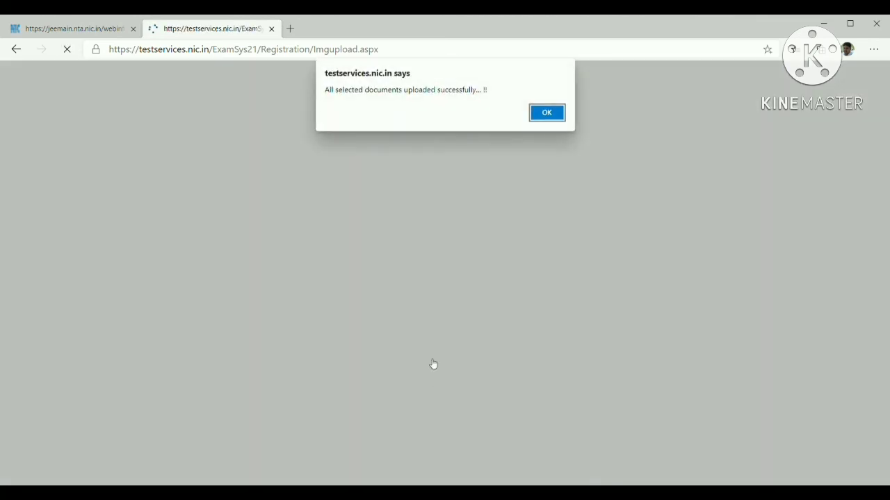
{"action": "left_click", "coordinate": [548, 112]}
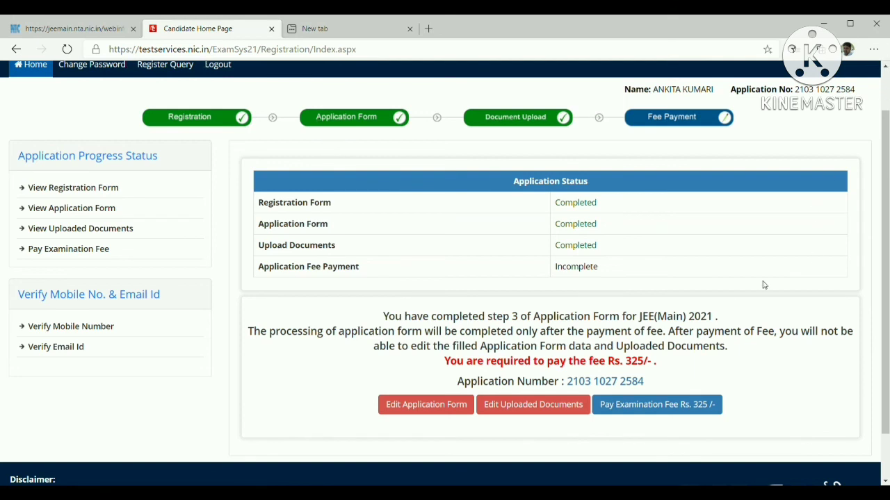
Pay the Rs. 325 examination fee using the Online Payment mode
{"action": "left_click", "coordinate": [626, 411]}
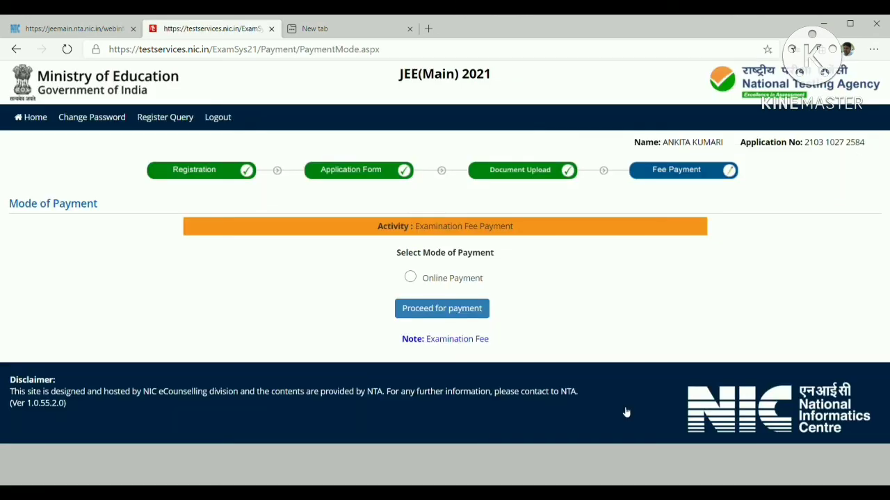
{"action": "left_click", "coordinate": [411, 278]}
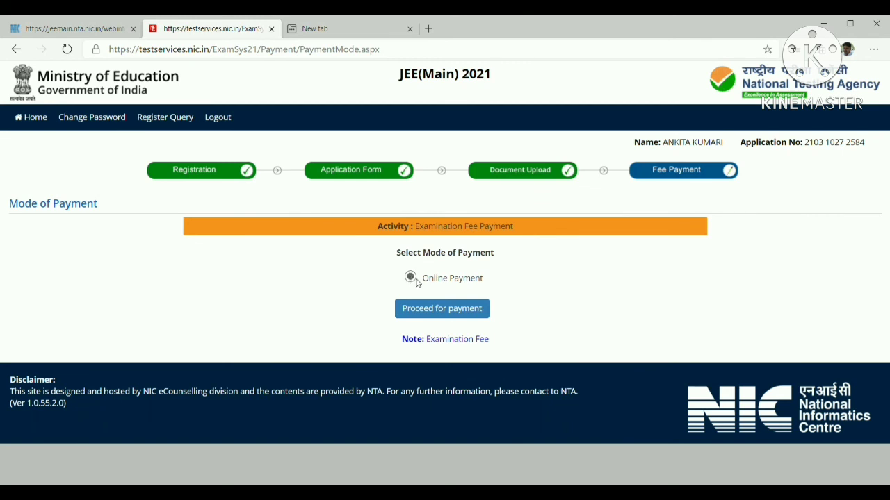
{"action": "left_click", "coordinate": [438, 310]}
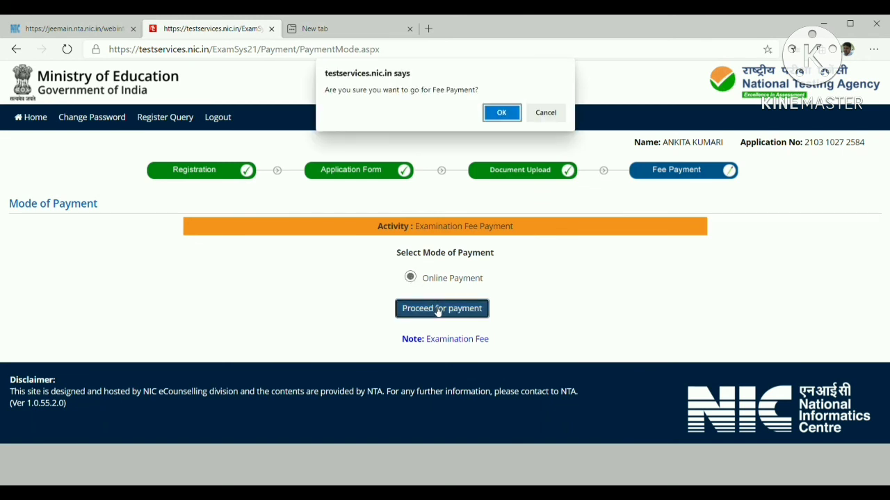
{"action": "left_click", "coordinate": [501, 113]}
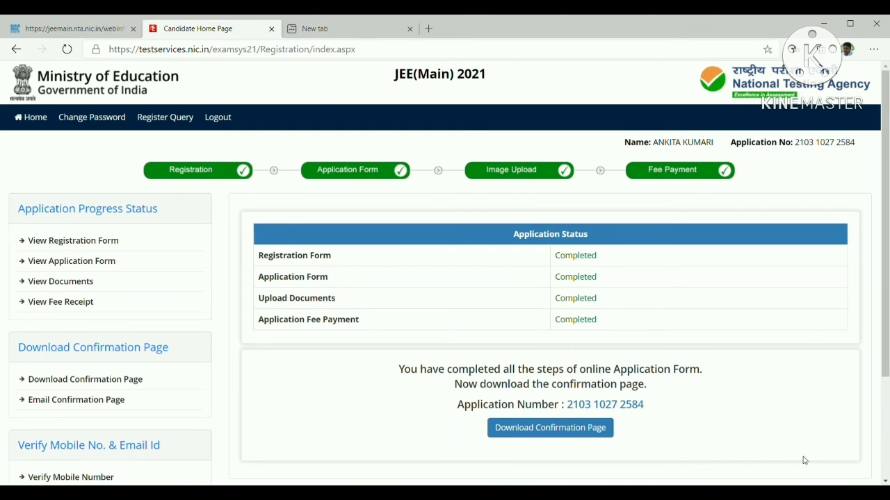
Download the application confirmation page PDF, then log out and confirm with Yes
{"action": "left_click", "coordinate": [885, 481]}
{"action": "left_click", "coordinate": [885, 481]}
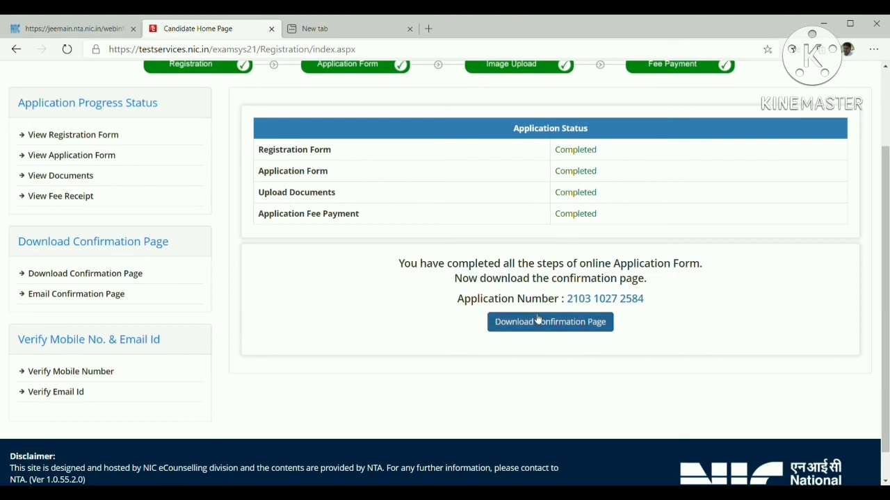
{"action": "left_click", "coordinate": [557, 321]}
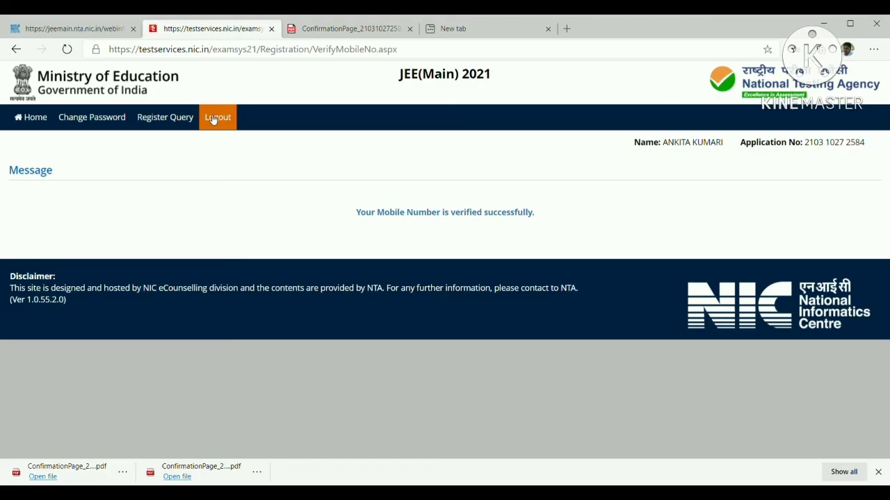
{"action": "left_click", "coordinate": [214, 118]}
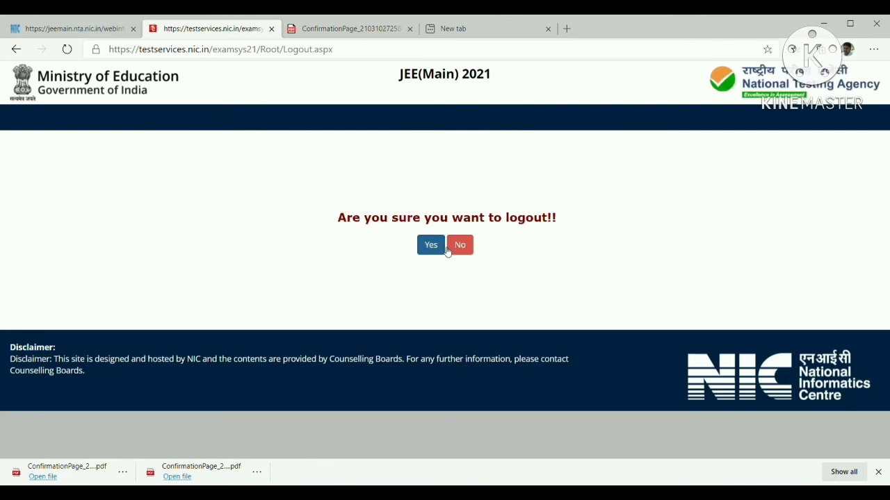
{"action": "left_click", "coordinate": [422, 250]}
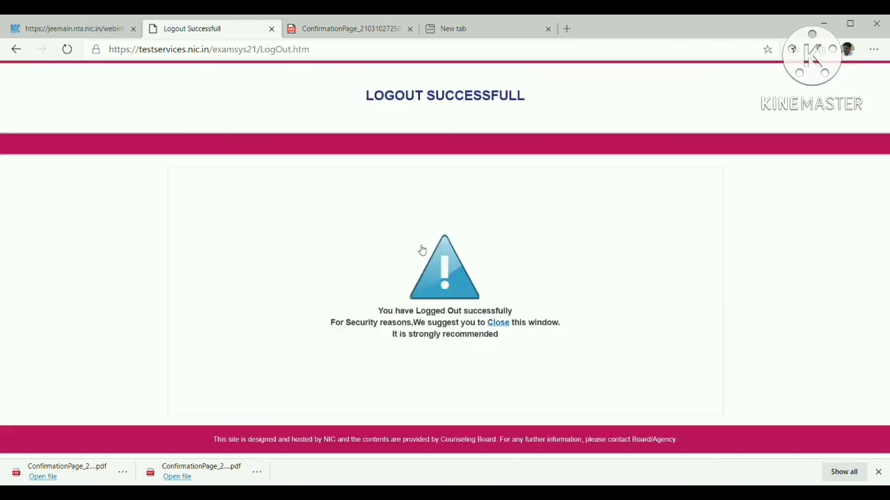